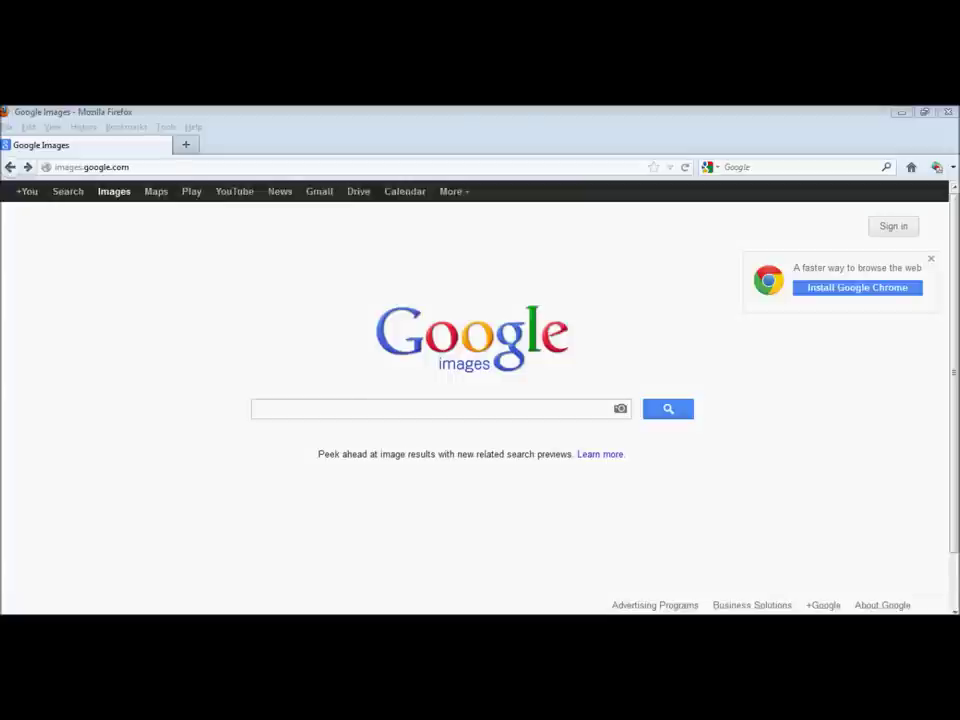
Search Google Images for "monkey".
{"action": "left_click", "coordinate": [430, 409]}
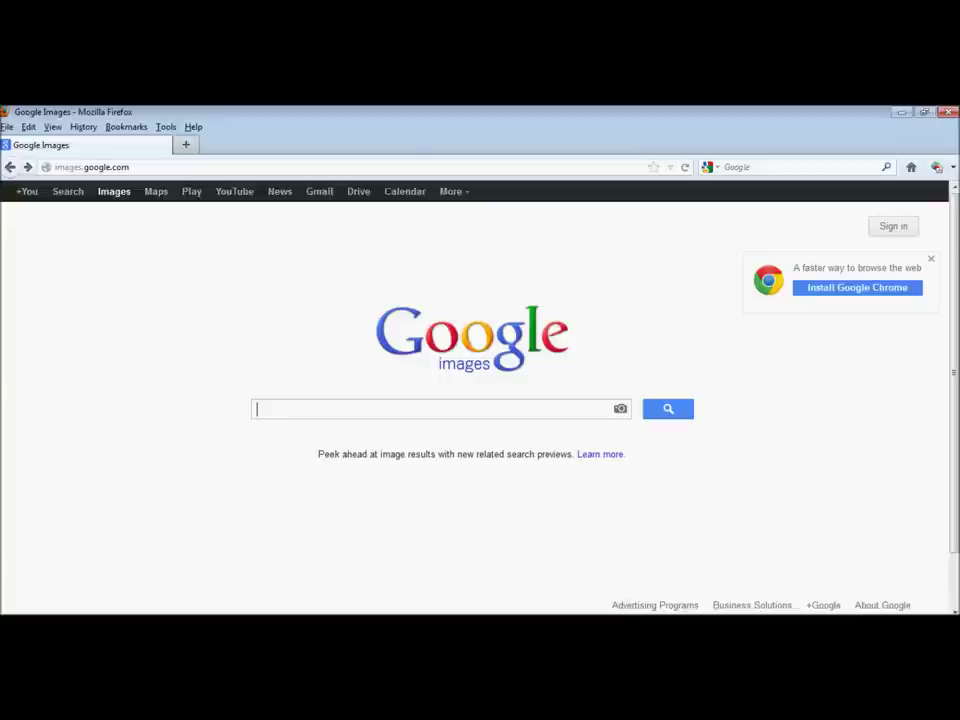
{"action": "type", "text": "monkey"}
{"action": "key", "text": "Return"}
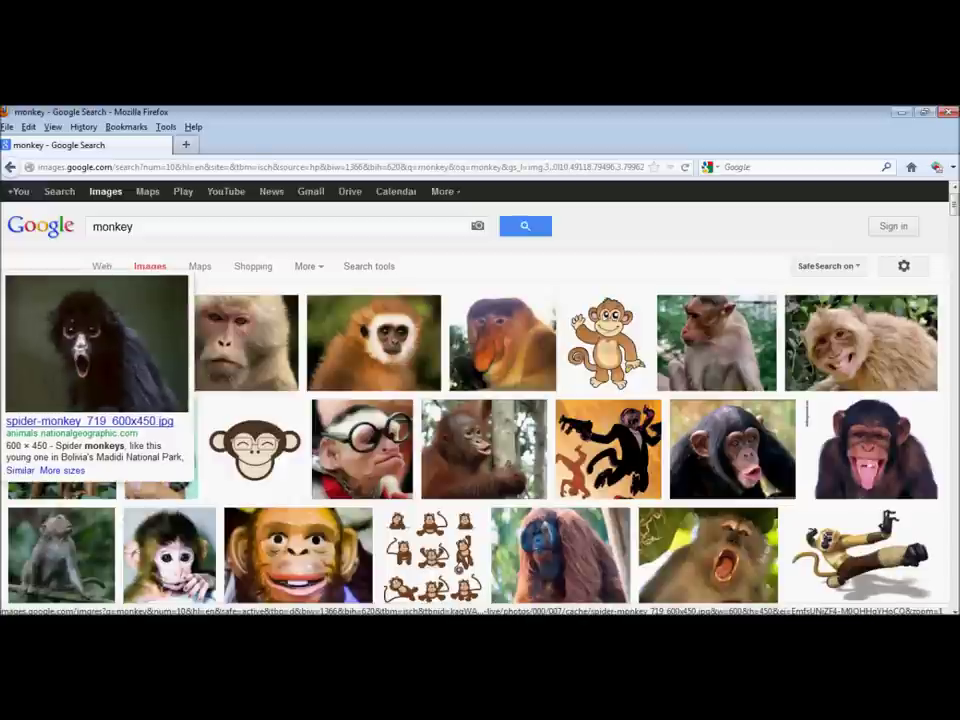
Open the first spider monkey image result and go to the National Geographic page that hosts the photo.
{"action": "right_click", "coordinate": [72, 344]}
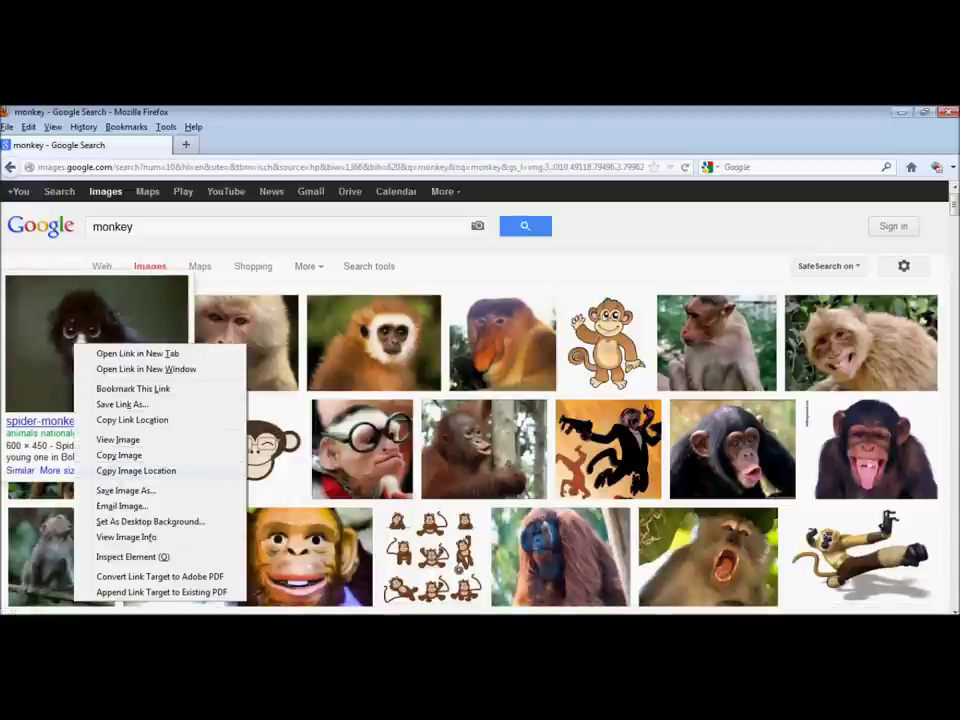
{"action": "key", "text": "Escape"}
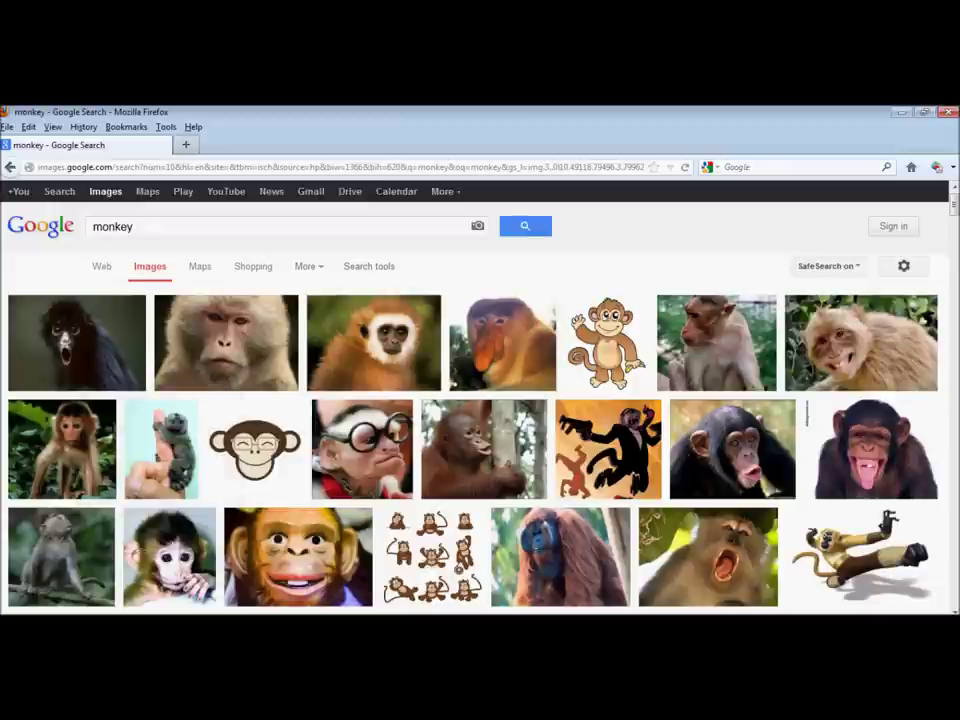
{"action": "mouse_move", "coordinate": [77, 342]}
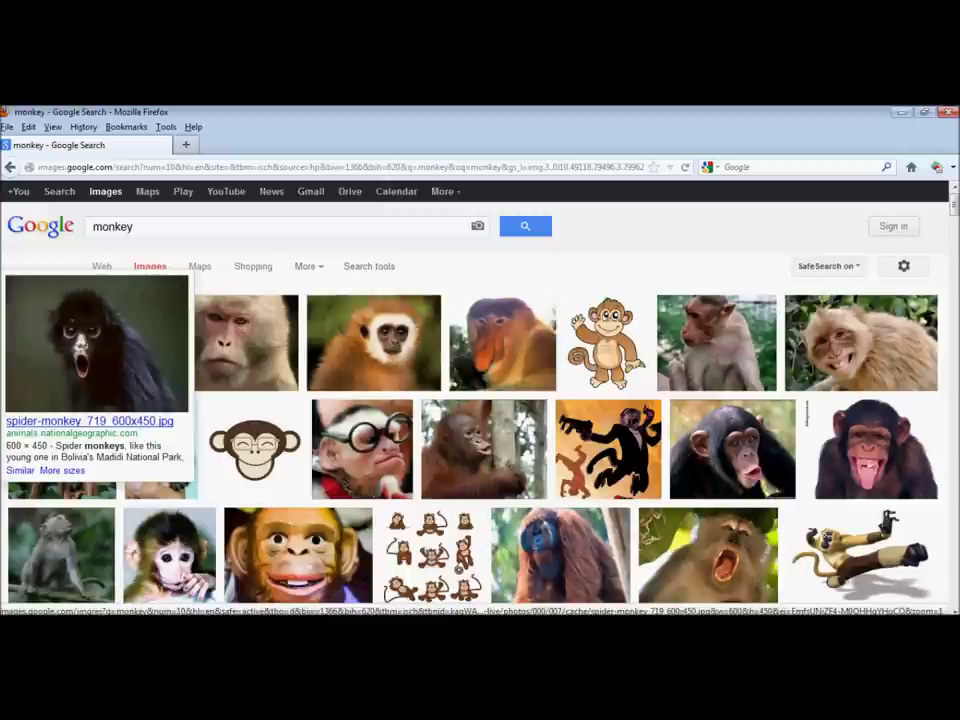
{"action": "left_click", "coordinate": [77, 342]}
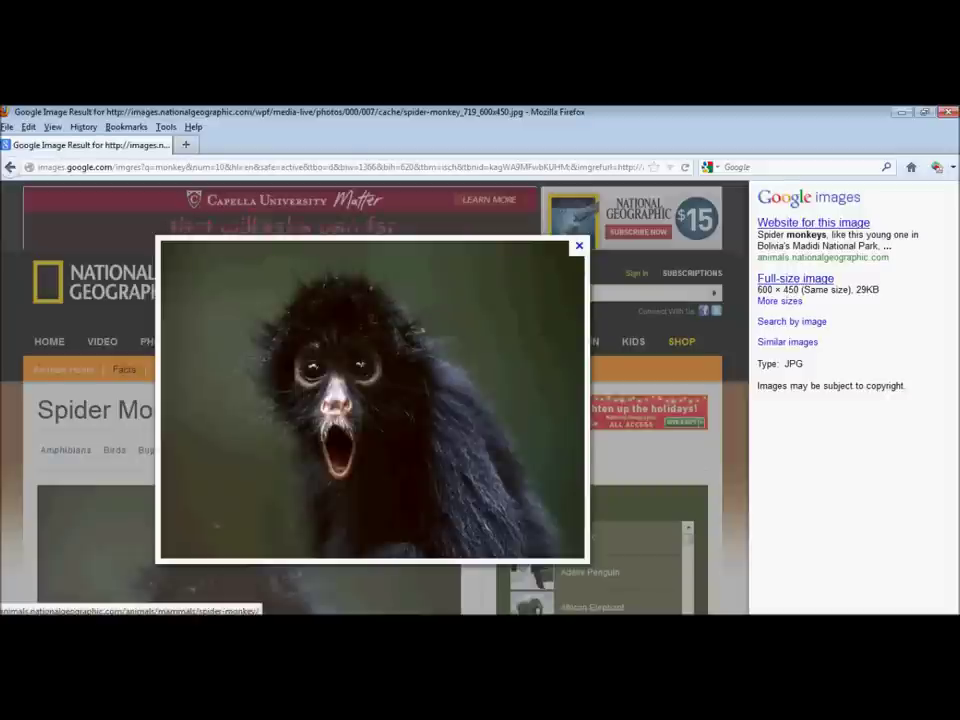
{"action": "left_click_drag", "start_coordinate": [872, 223], "coordinate": [768, 223]}
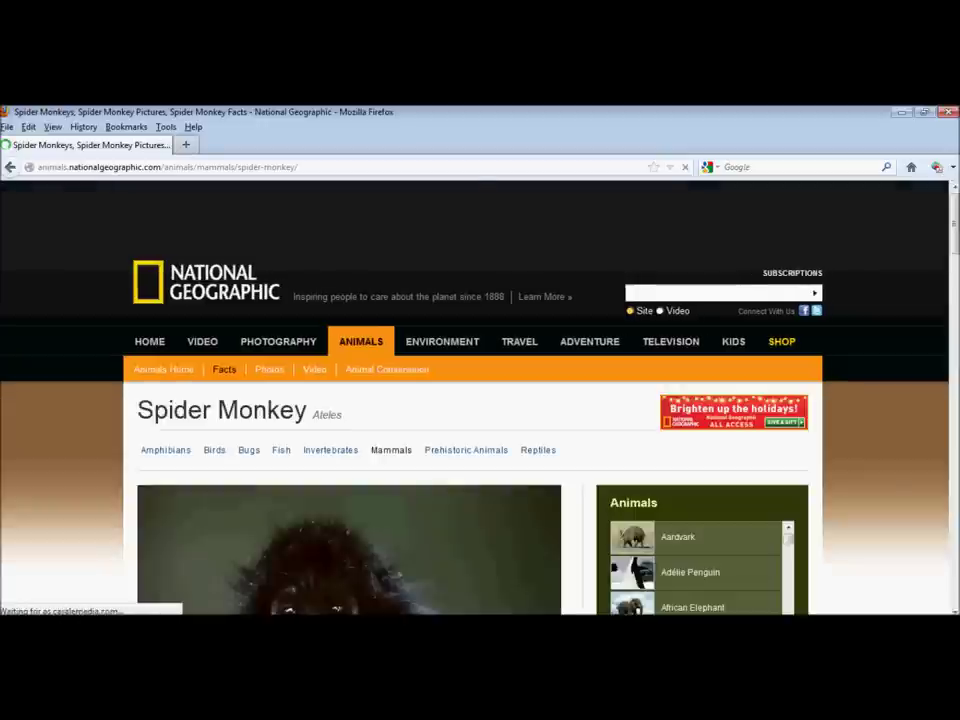
{"action": "scroll", "coordinate": [480, 400], "scroll_direction": "down", "scroll_amount": 5}
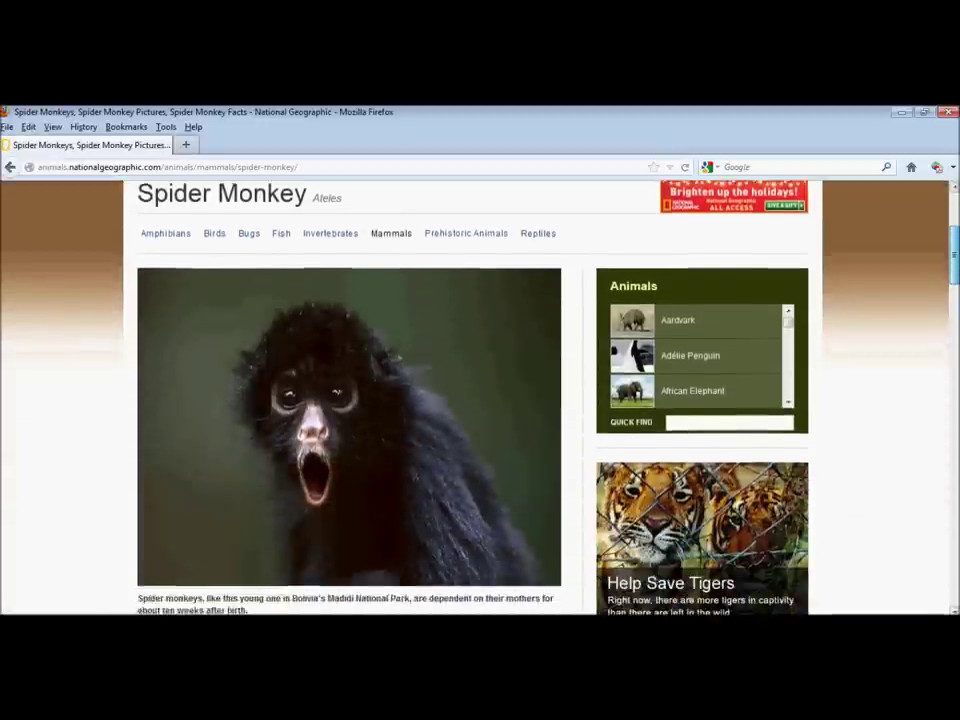
{"action": "left_click_drag", "start_coordinate": [954, 255], "coordinate": [954, 260]}
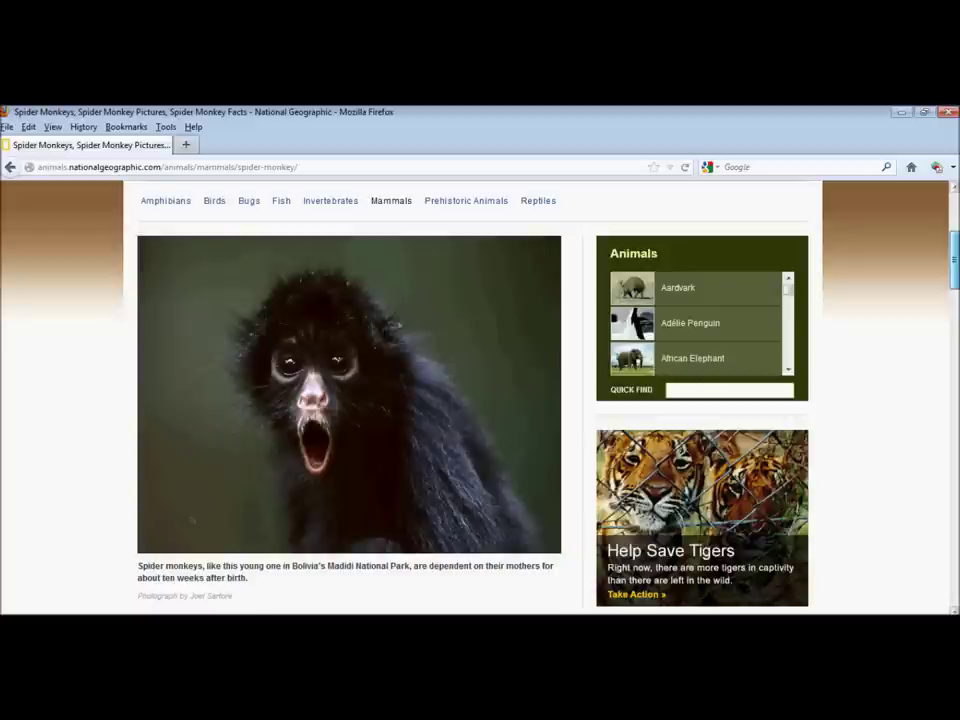
{"action": "scroll", "coordinate": [480, 400], "scroll_direction": "up", "scroll_amount": 4}
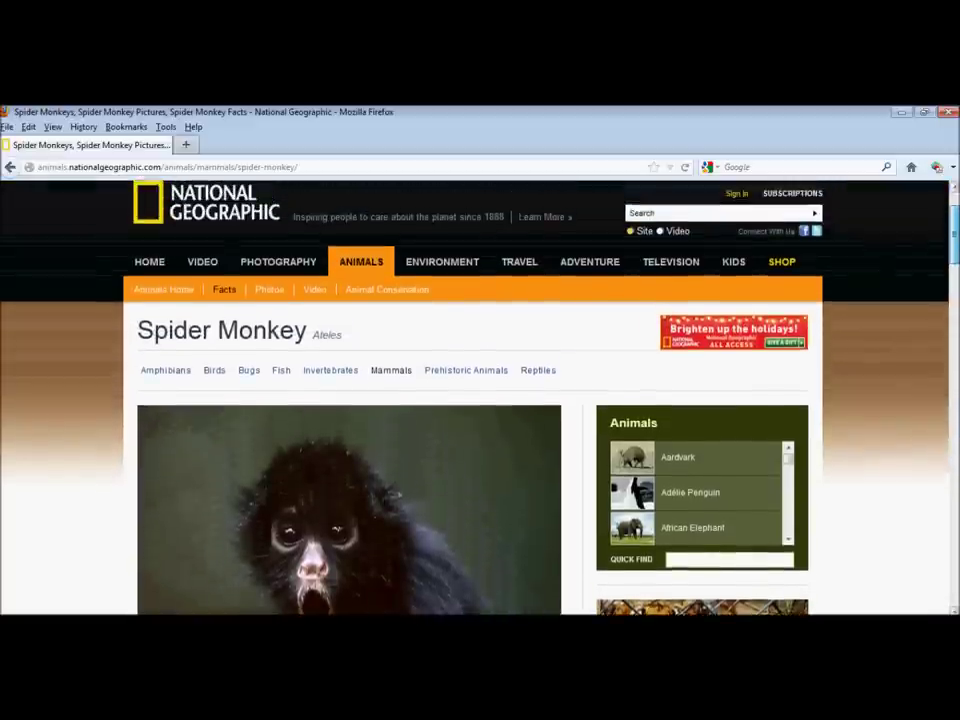
{"action": "scroll", "coordinate": [480, 400], "scroll_direction": "up", "scroll_amount": 2}
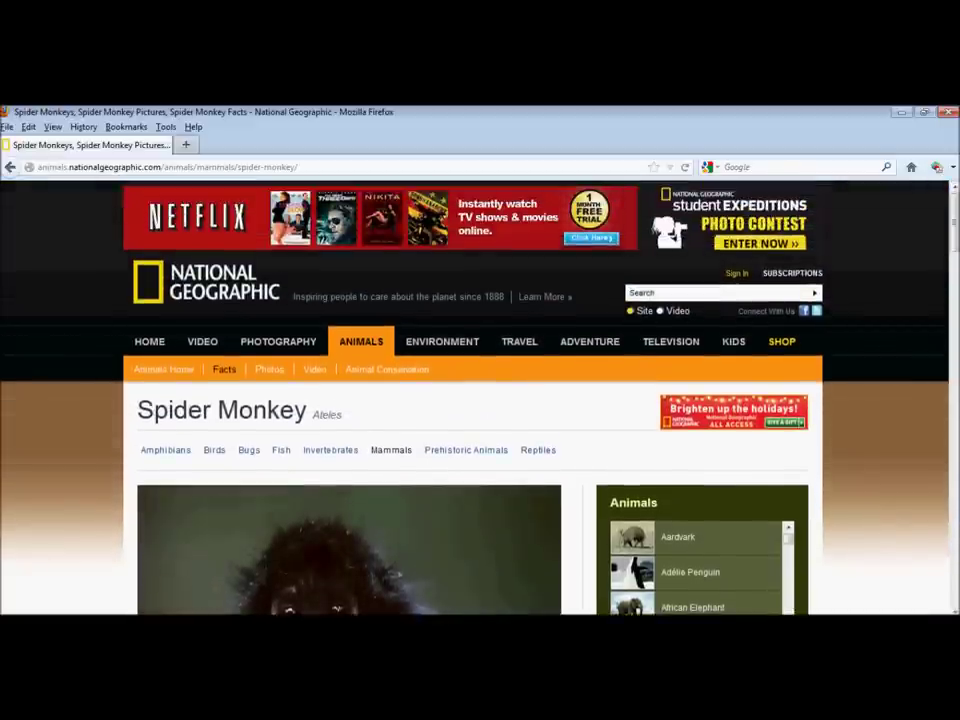
Load easybib.com in a new browser tab and start a citation for the Photograph source type.
{"action": "key", "text": "ctrl+t"}
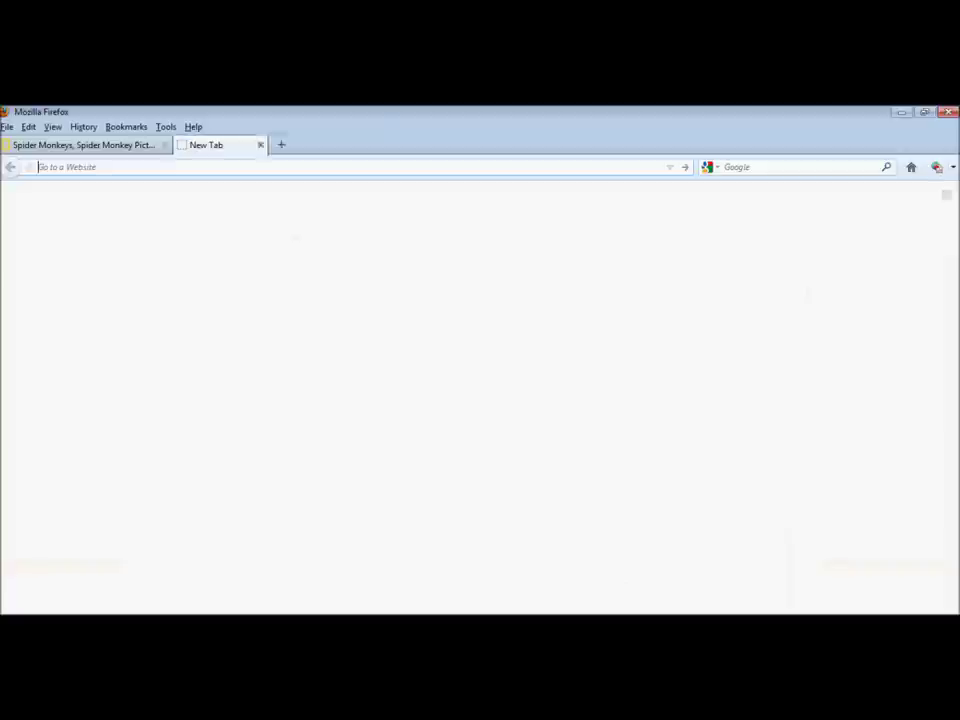
{"action": "type", "text": "easybib.com"}
{"action": "key", "text": "Return"}
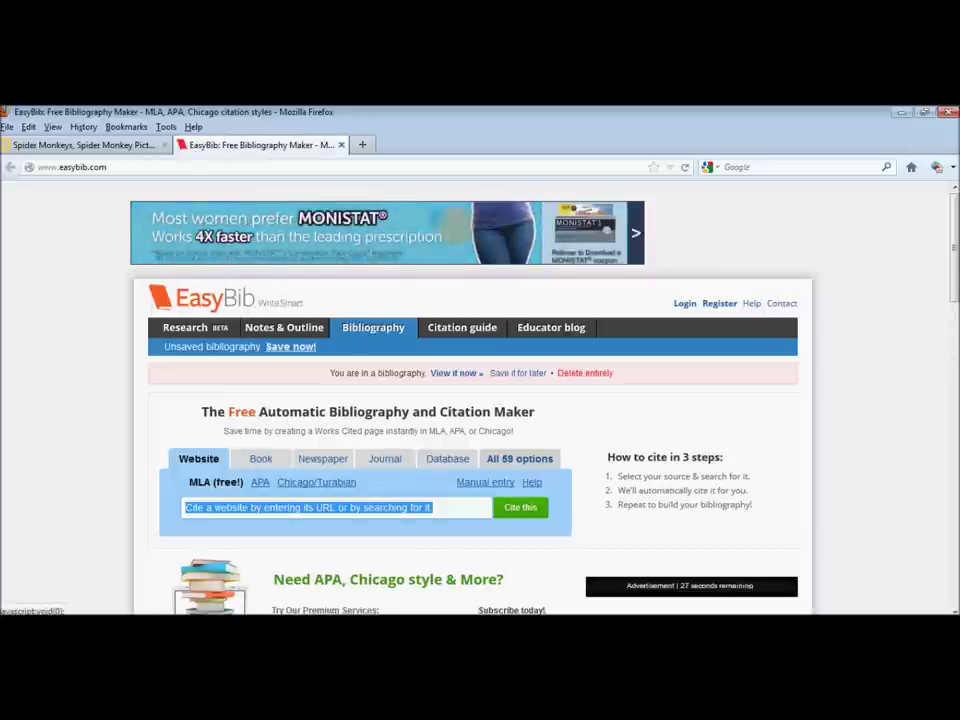
{"action": "left_click", "coordinate": [519, 458]}
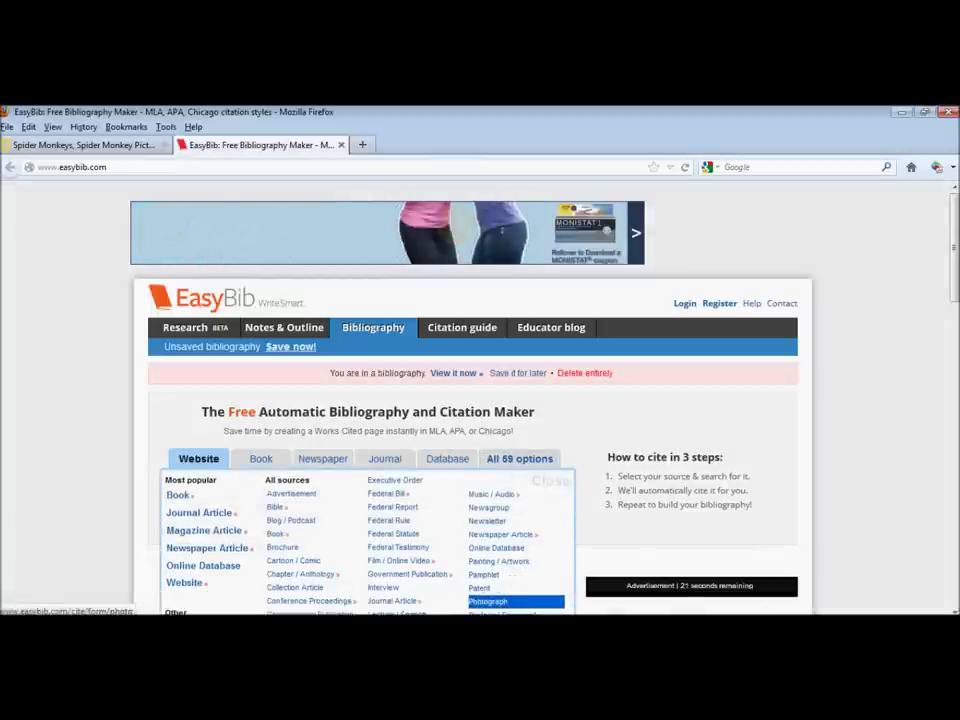
{"action": "left_click", "coordinate": [488, 601]}
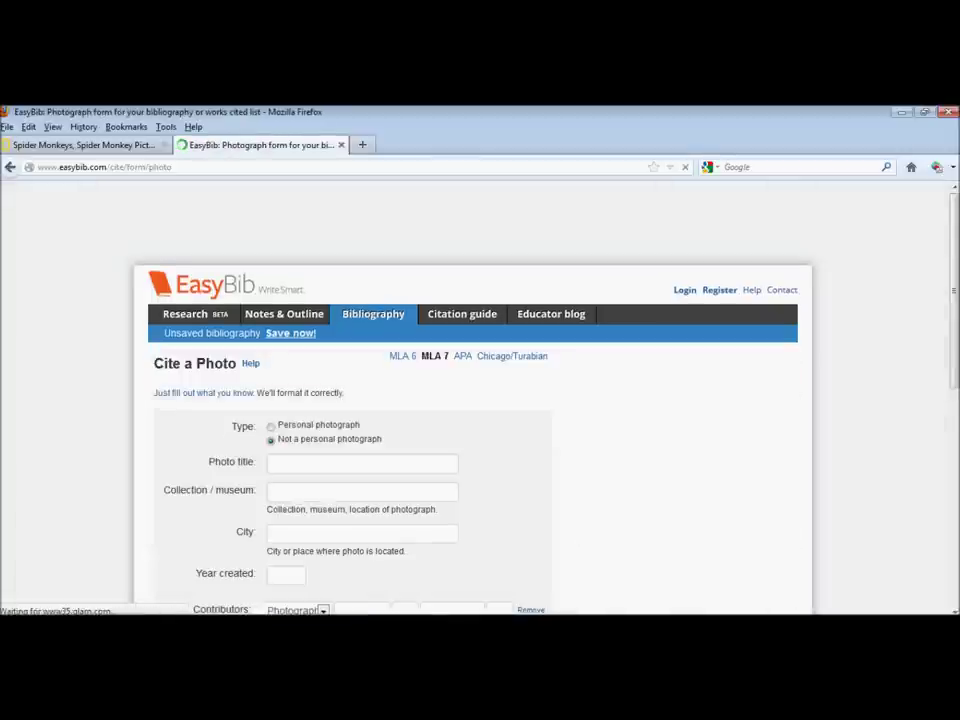
Set the medium of the photo citation to Website.
{"action": "scroll", "coordinate": [473, 400], "scroll_direction": "down", "scroll_amount": 2}
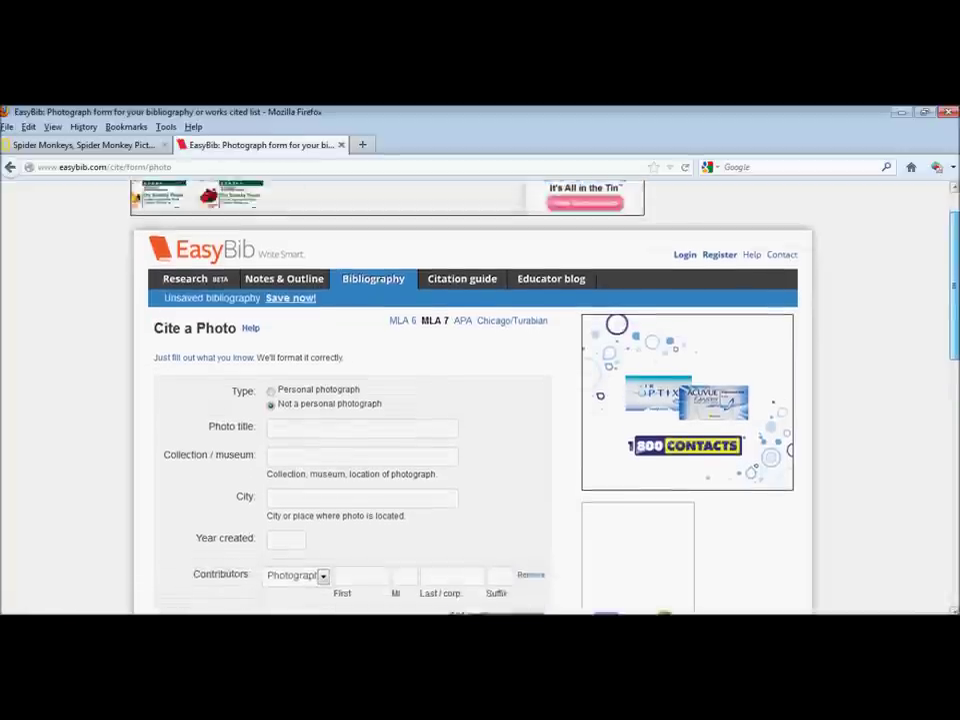
{"action": "scroll", "coordinate": [475, 400], "scroll_direction": "down", "scroll_amount": 2}
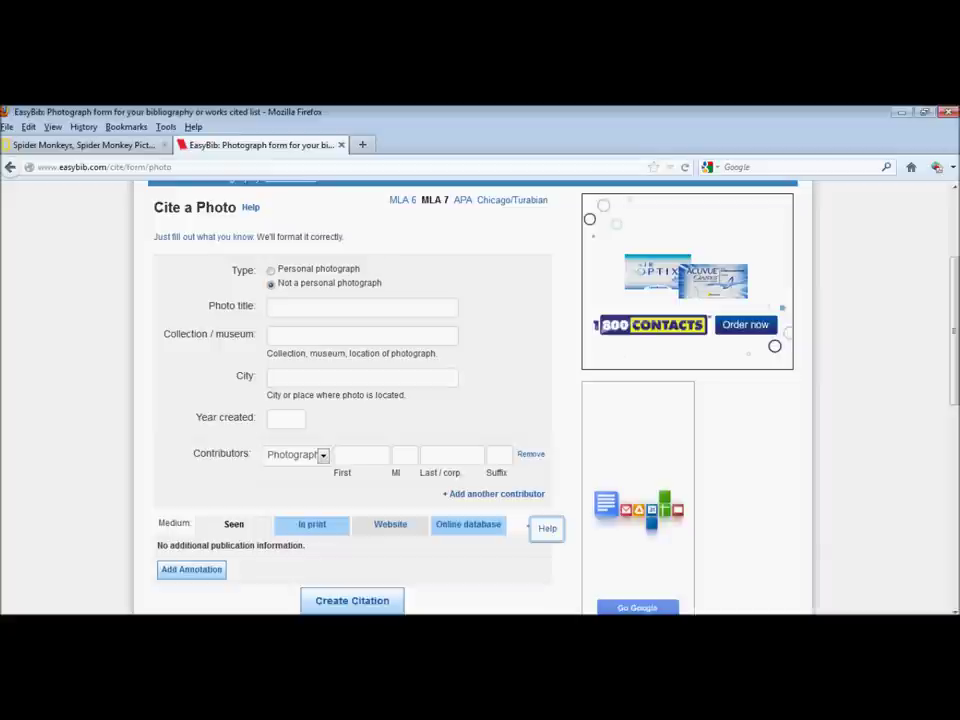
{"action": "left_click", "coordinate": [390, 524]}
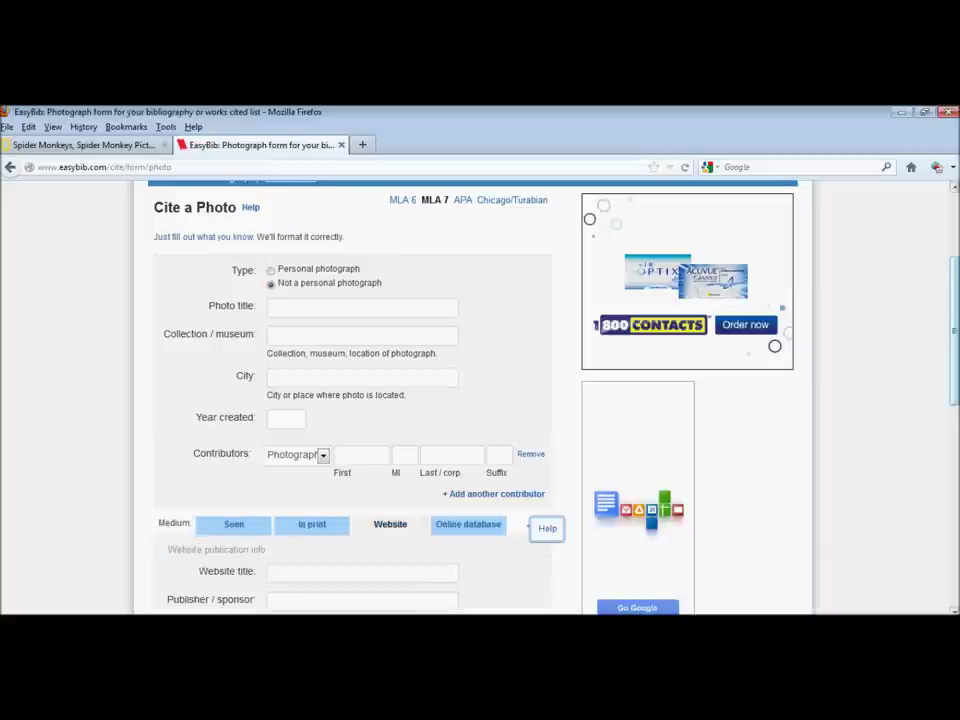
{"action": "scroll", "coordinate": [350, 450], "scroll_direction": "down", "scroll_amount": 2}
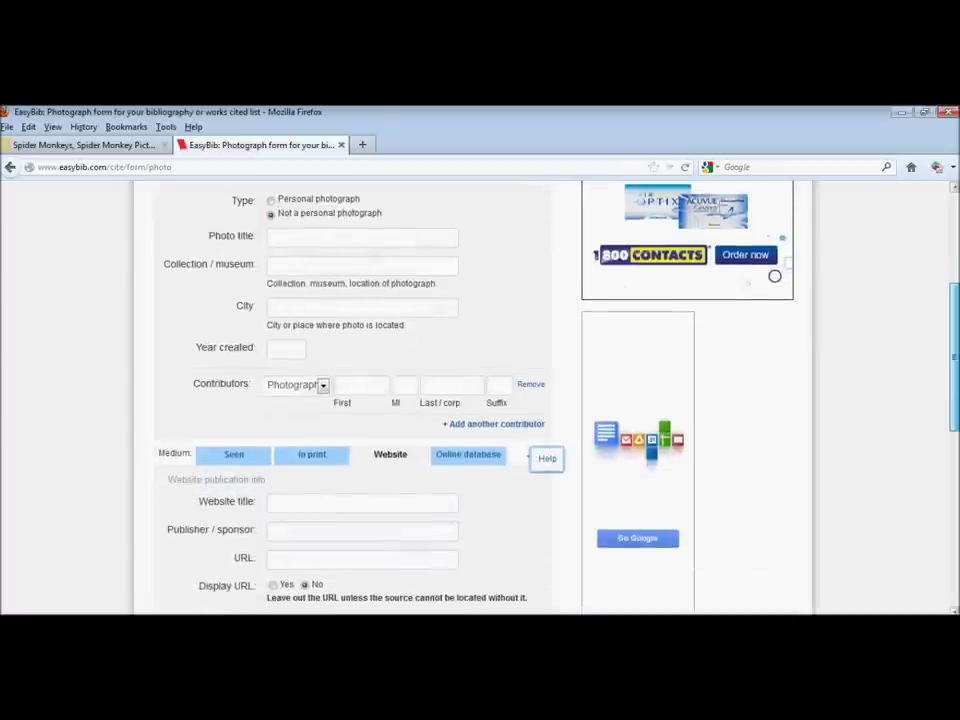
{"action": "scroll", "coordinate": [350, 400], "scroll_direction": "up", "scroll_amount": 1}
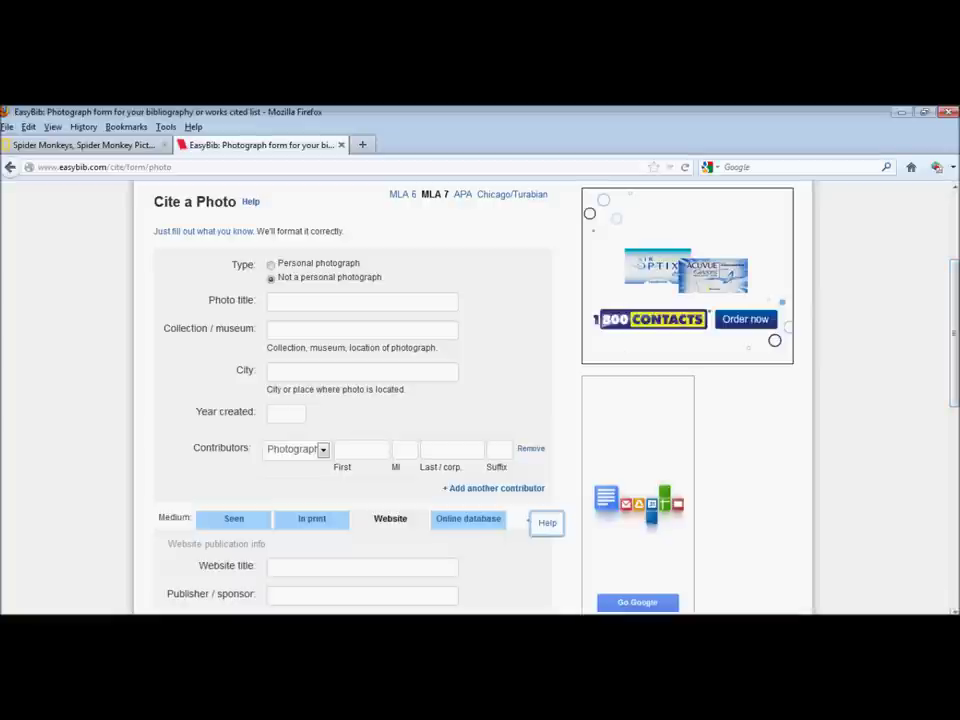
Copy the caption beneath the spider monkey photo, without its final period, into the citation's Photo title field.
{"action": "left_click_drag", "start_coordinate": [255, 300], "coordinate": [208, 300]}
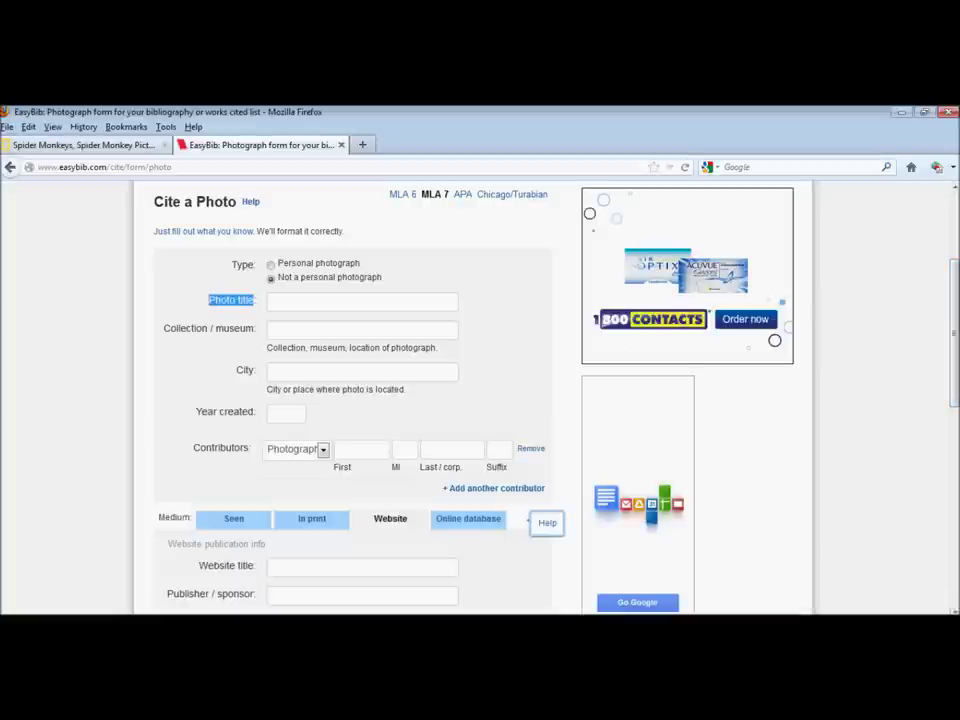
{"action": "left_click", "coordinate": [84, 145]}
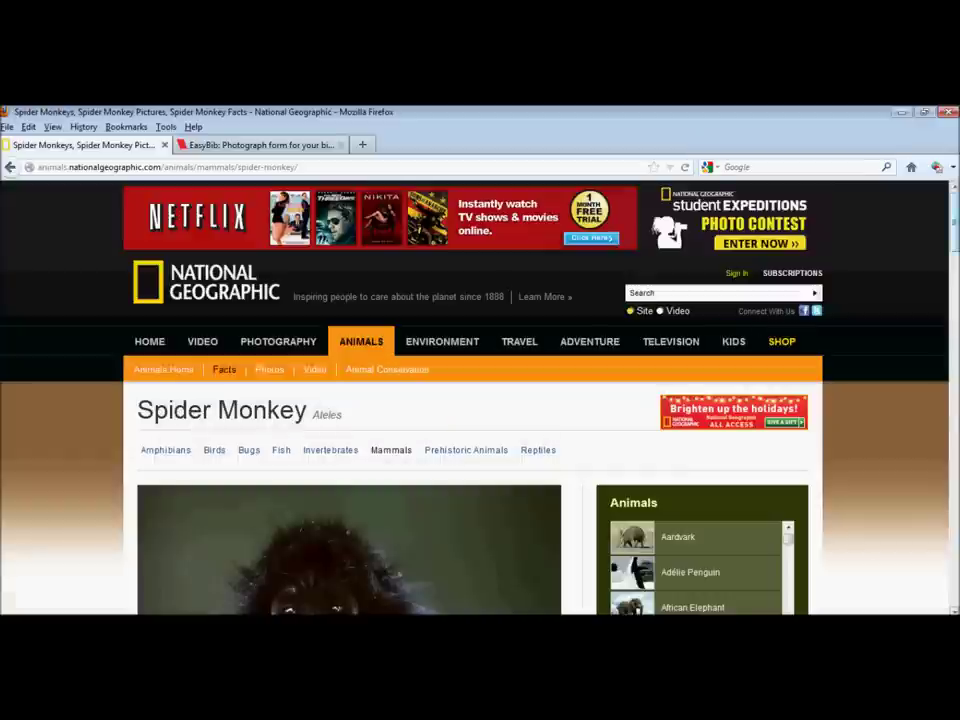
{"action": "scroll", "coordinate": [475, 400], "scroll_direction": "down", "scroll_amount": 5}
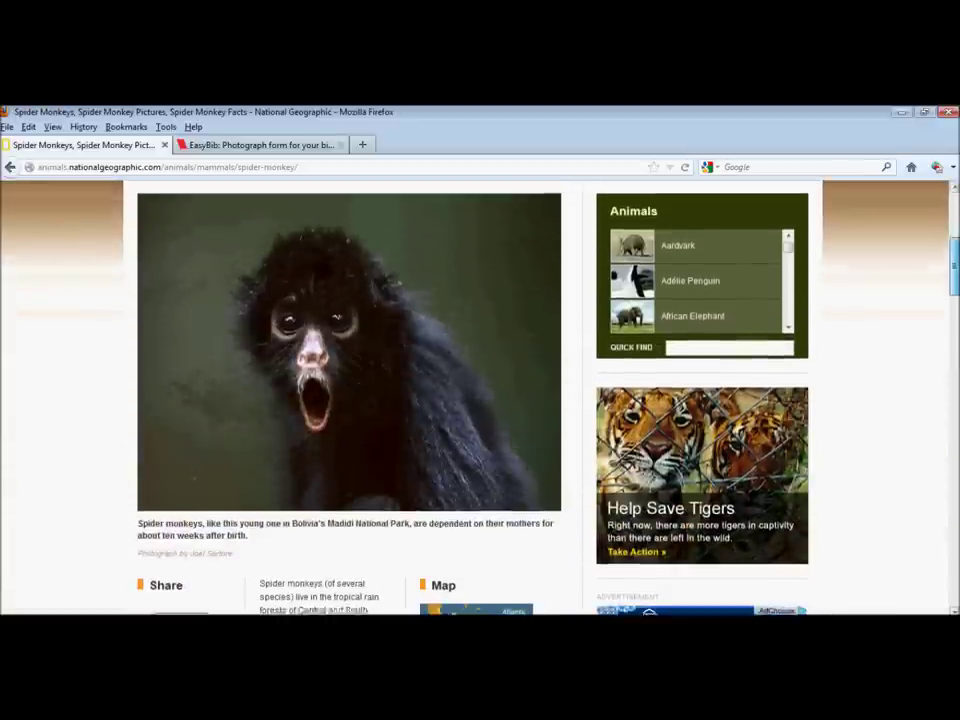
{"action": "scroll", "coordinate": [475, 400], "scroll_direction": "up", "scroll_amount": 1}
{"action": "scroll", "coordinate": [475, 400], "scroll_direction": "up", "scroll_amount": 1}
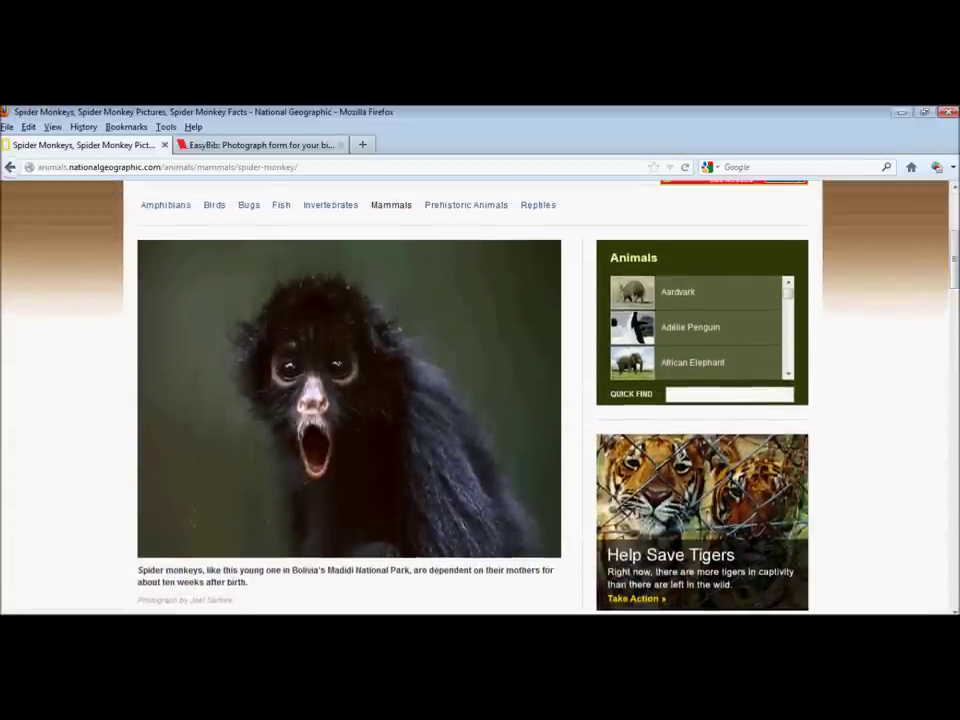
{"action": "left_click_drag", "start_coordinate": [247, 582], "coordinate": [138, 570]}
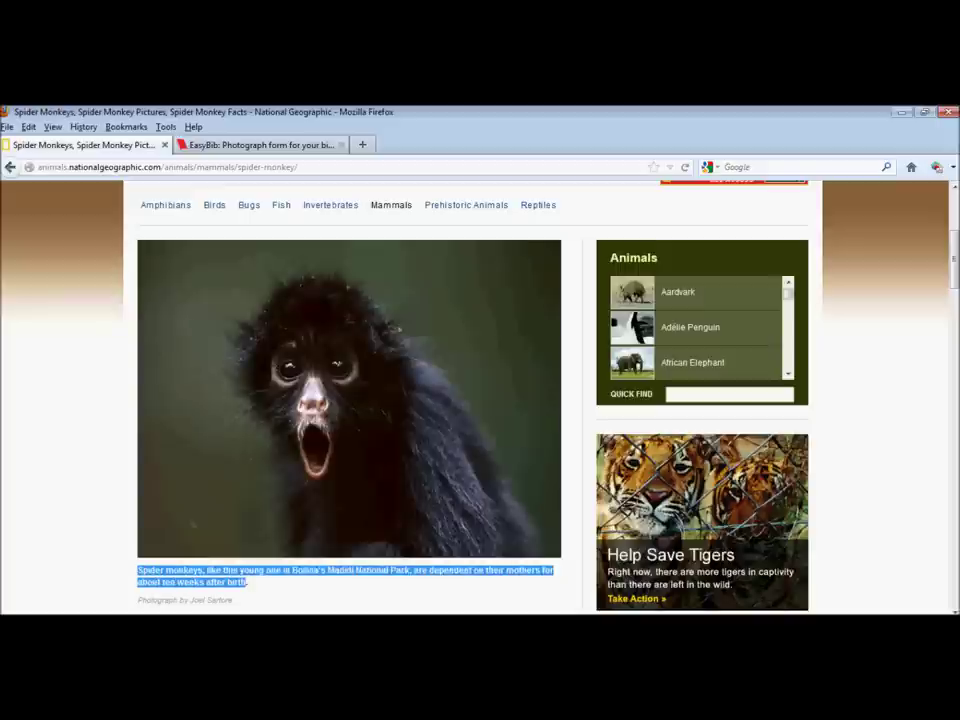
{"action": "key", "text": "ctrl+Tab"}
{"action": "left_click", "coordinate": [273, 302]}
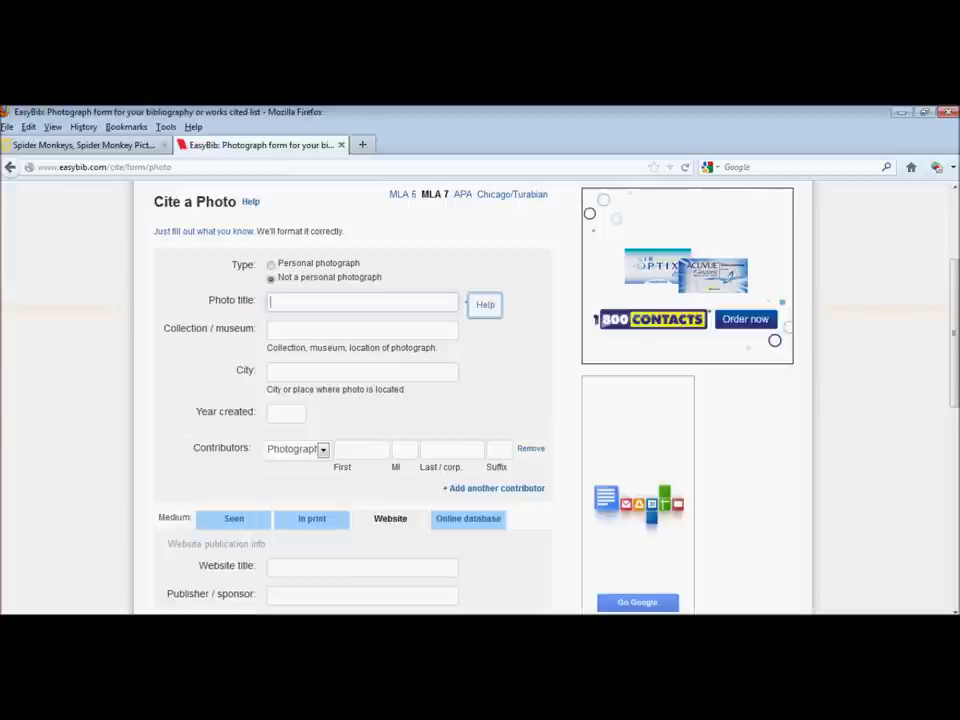
{"action": "key", "text": "ctrl+v"}
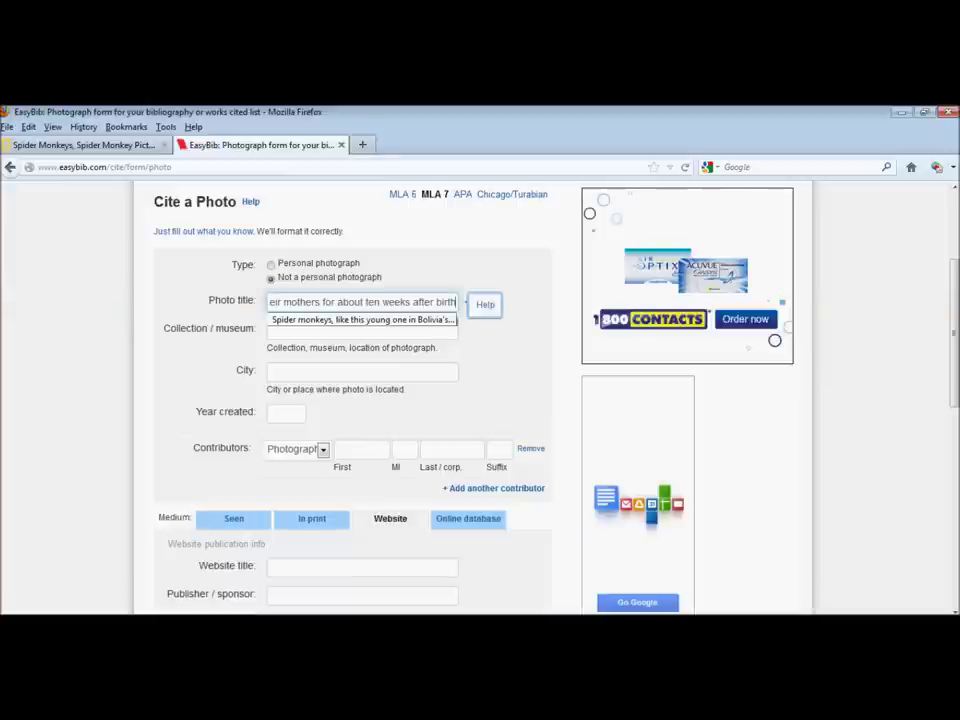
Skip the collection and city fields and check the National Geographic page for the year the photo was created.
{"action": "left_click", "coordinate": [273, 331]}
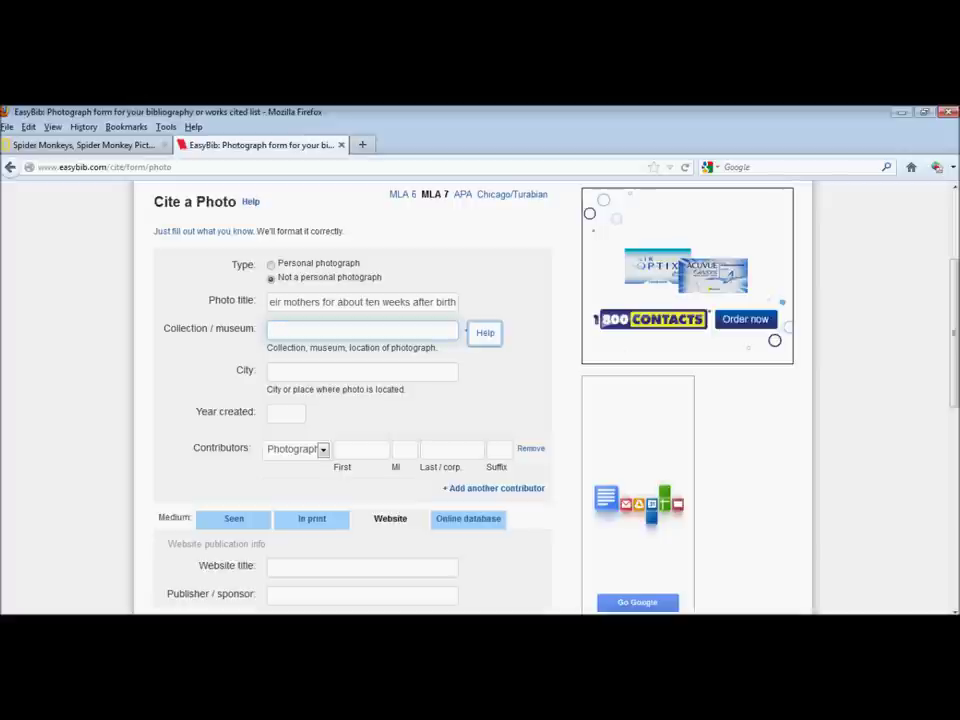
{"action": "left_click", "coordinate": [286, 413]}
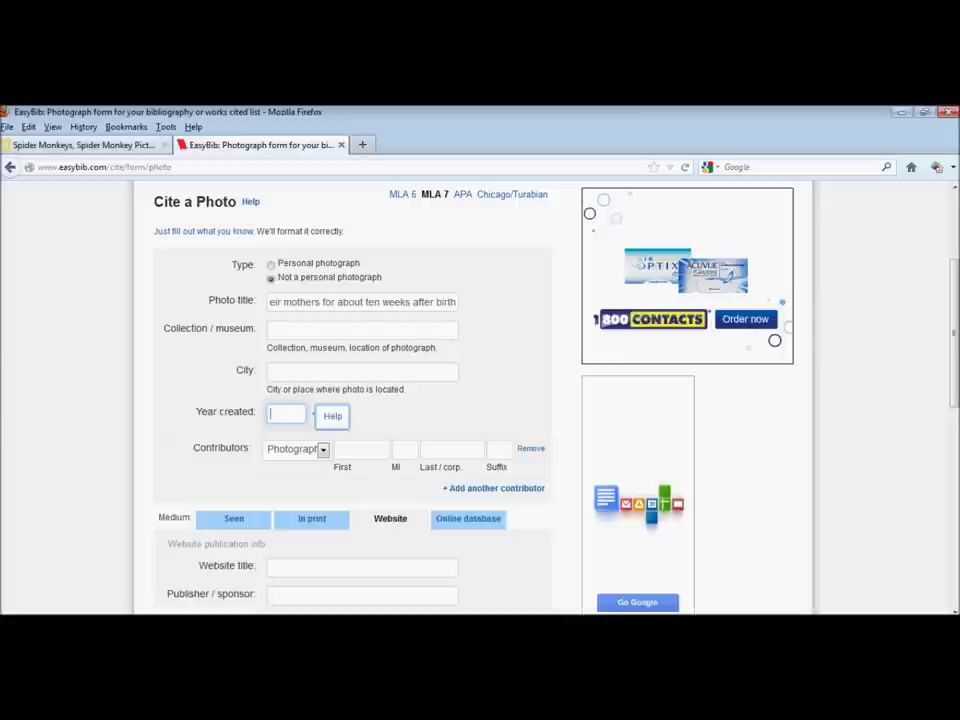
{"action": "key", "text": "ctrl+Tab"}
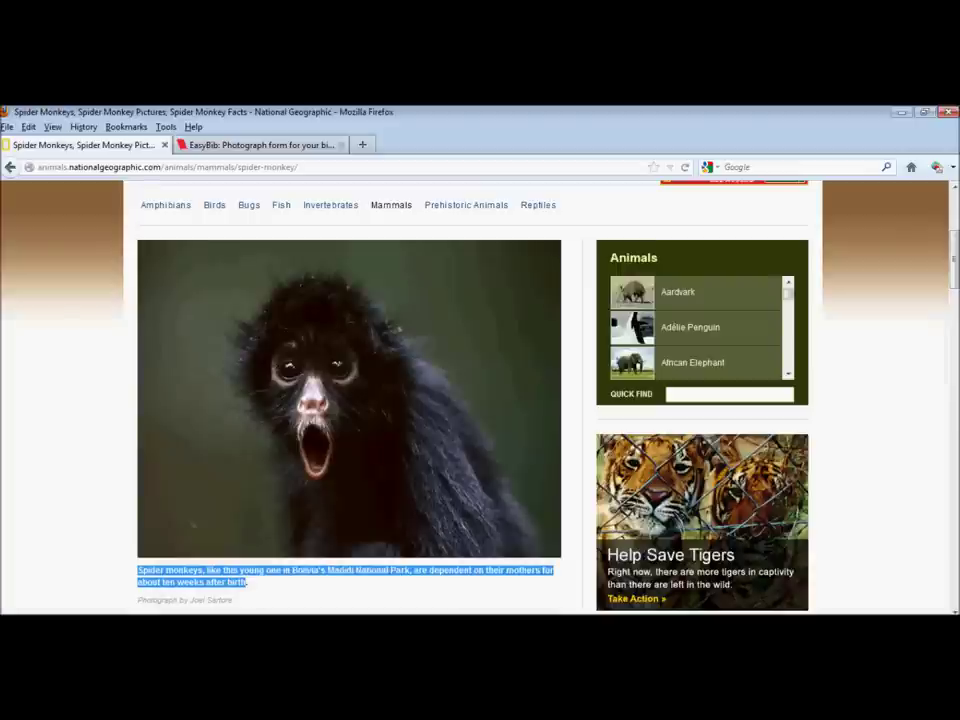
{"action": "left_click", "coordinate": [400, 588]}
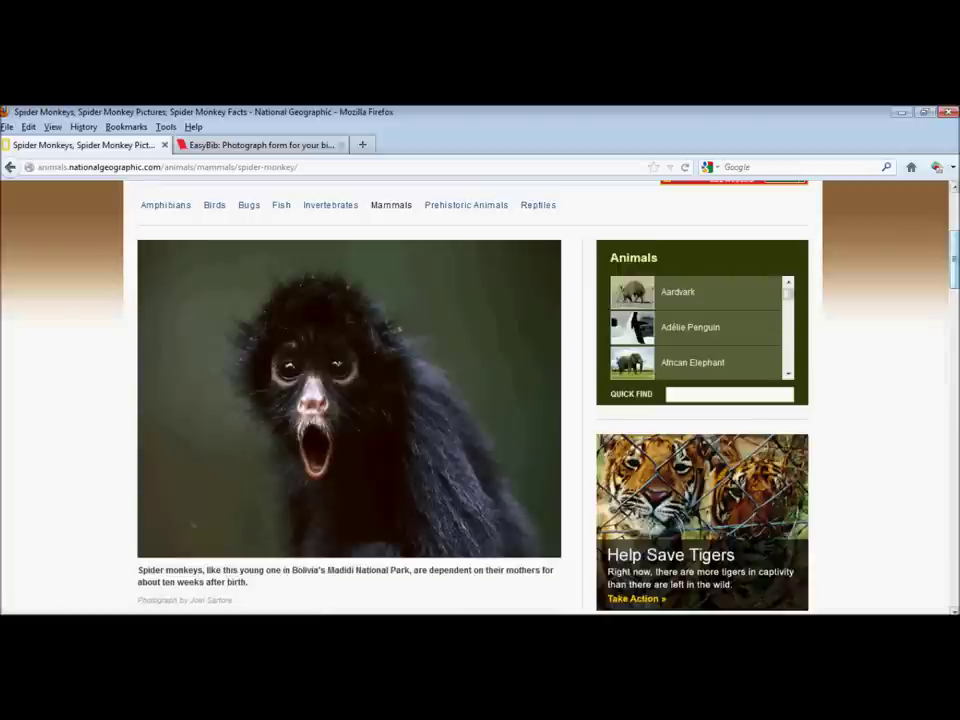
{"action": "scroll", "coordinate": [480, 400], "scroll_direction": "up", "scroll_amount": 2}
{"action": "scroll", "coordinate": [480, 400], "scroll_direction": "down", "scroll_amount": 5}
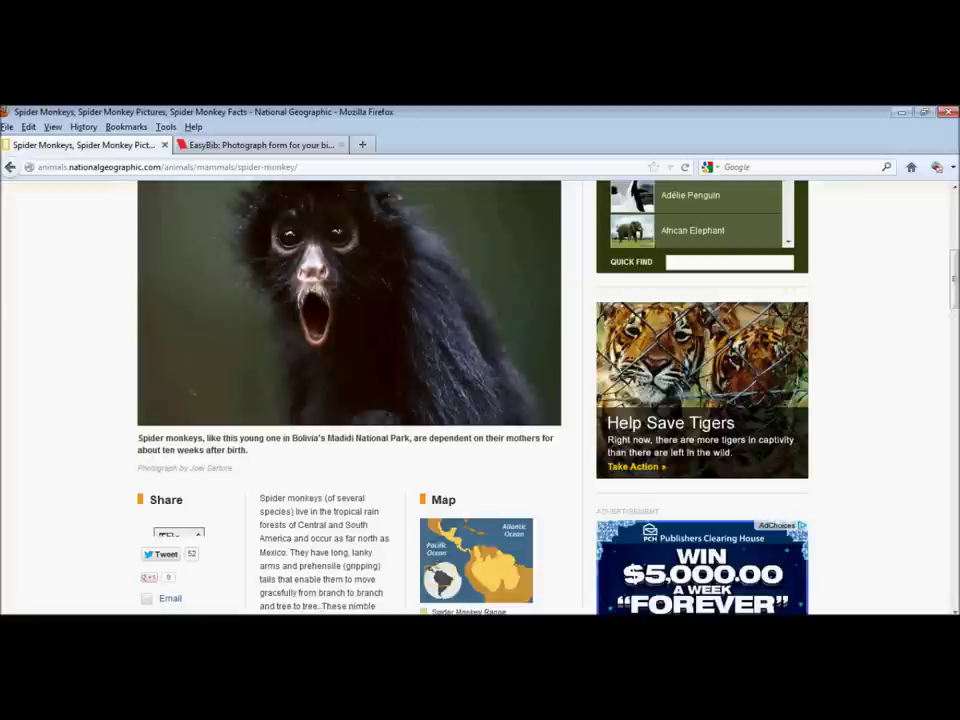
Copy the photographer's name from the photo credit and enter the first and last name in the citation's Contributors fields.
{"action": "left_click_drag", "start_coordinate": [232, 468], "coordinate": [189, 468]}
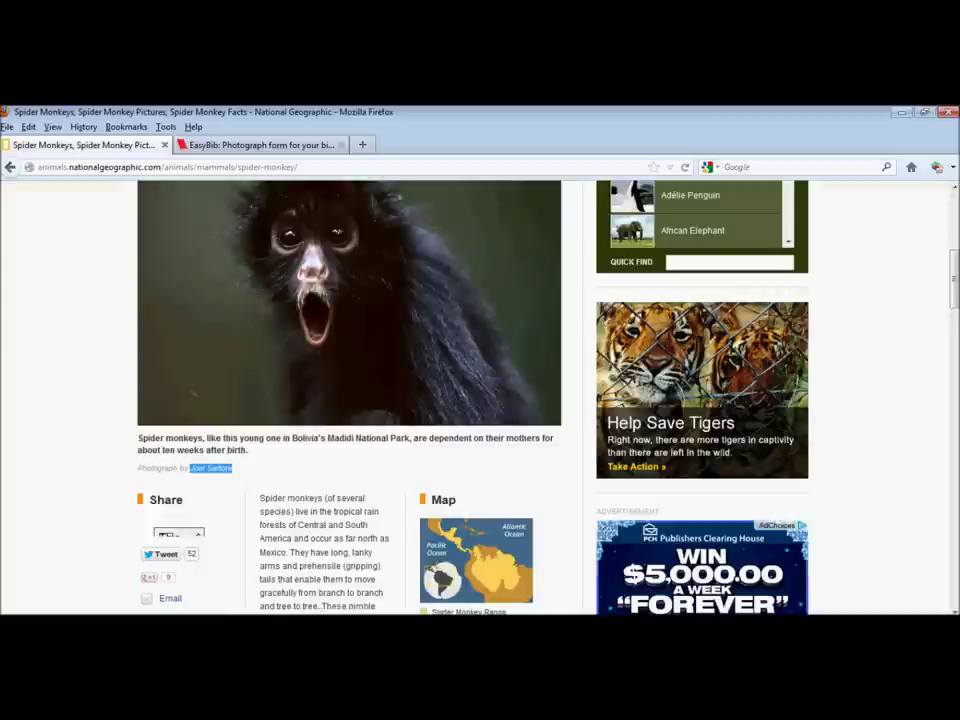
{"action": "right_click", "coordinate": [226, 470]}
{"action": "left_click", "coordinate": [245, 484]}
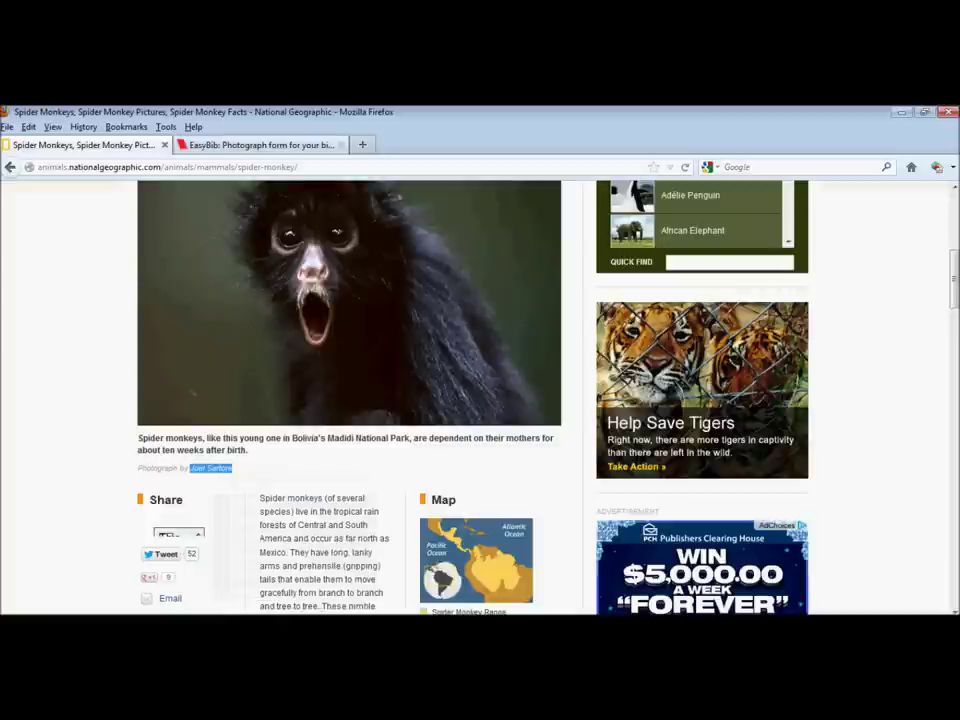
{"action": "key", "text": "ctrl+Tab"}
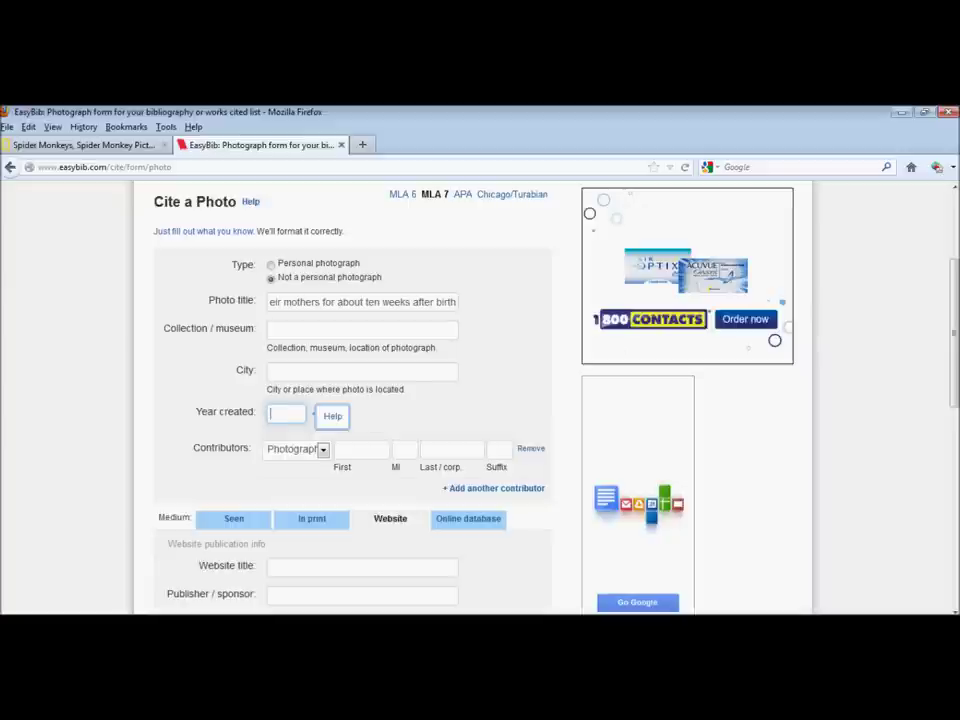
{"action": "left_click", "coordinate": [361, 450]}
{"action": "type", "text": "Joel"}
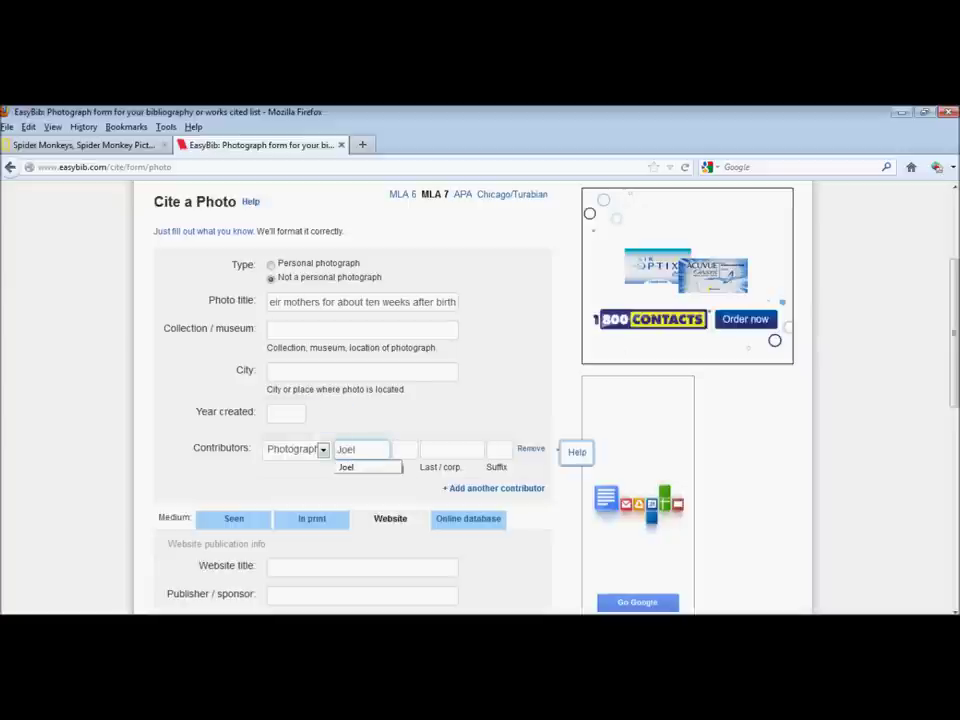
{"action": "left_click", "coordinate": [452, 450]}
{"action": "key", "text": "ctrl+v"}
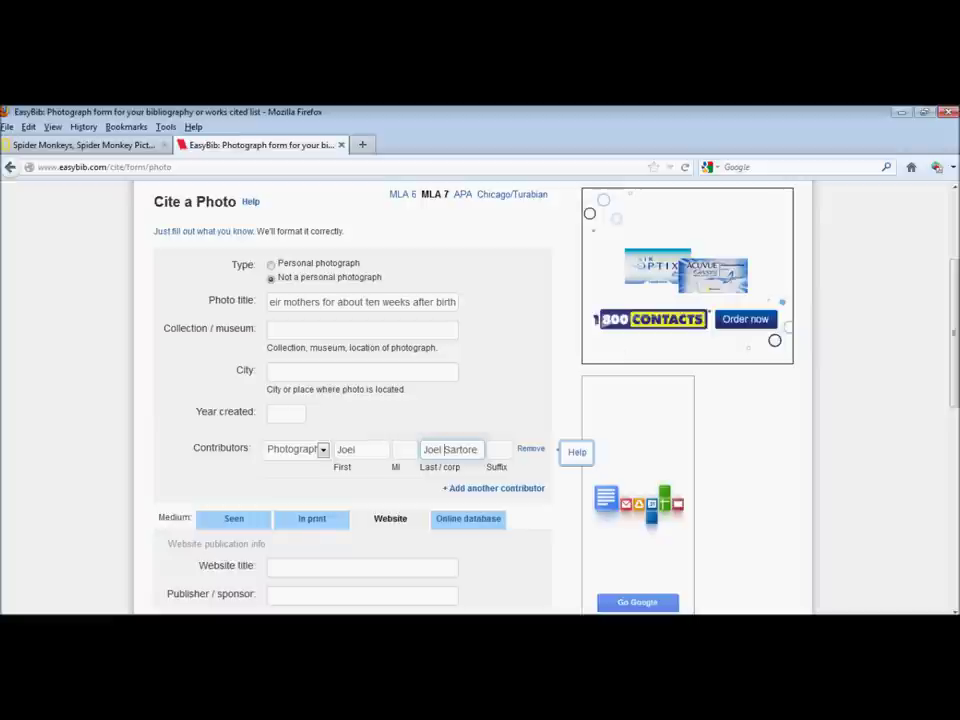
{"action": "left_click_drag", "start_coordinate": [444, 450], "coordinate": [423, 450]}
{"action": "key", "text": "BackSpace"}
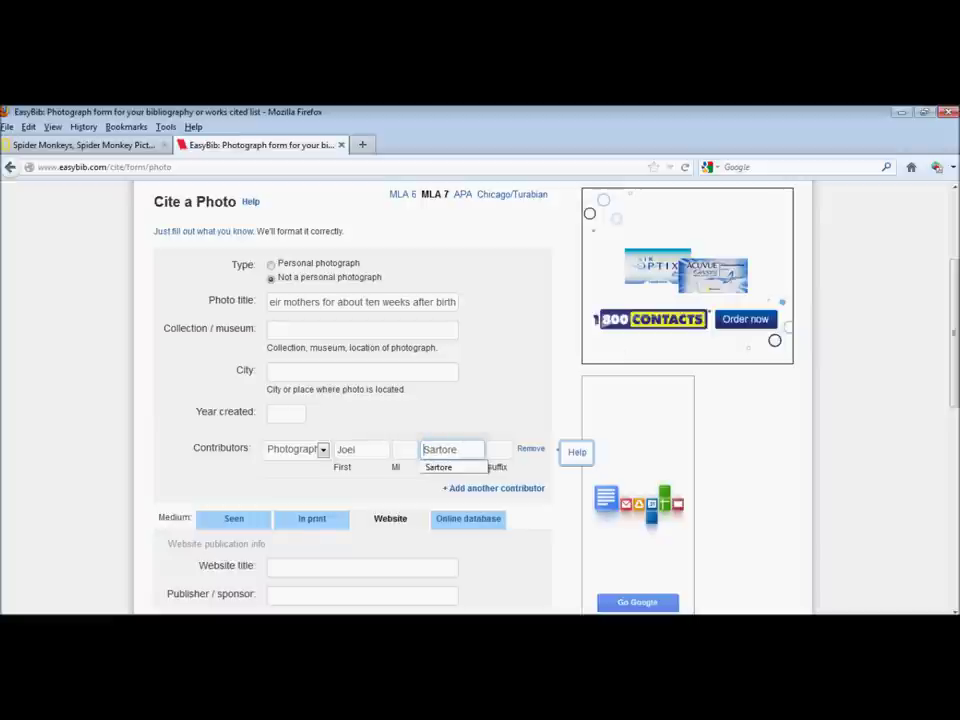
Check the site name on the spider monkey page and enter National Geographic as the citation's website title.
{"action": "left_click_drag", "start_coordinate": [954, 333], "coordinate": [954, 336]}
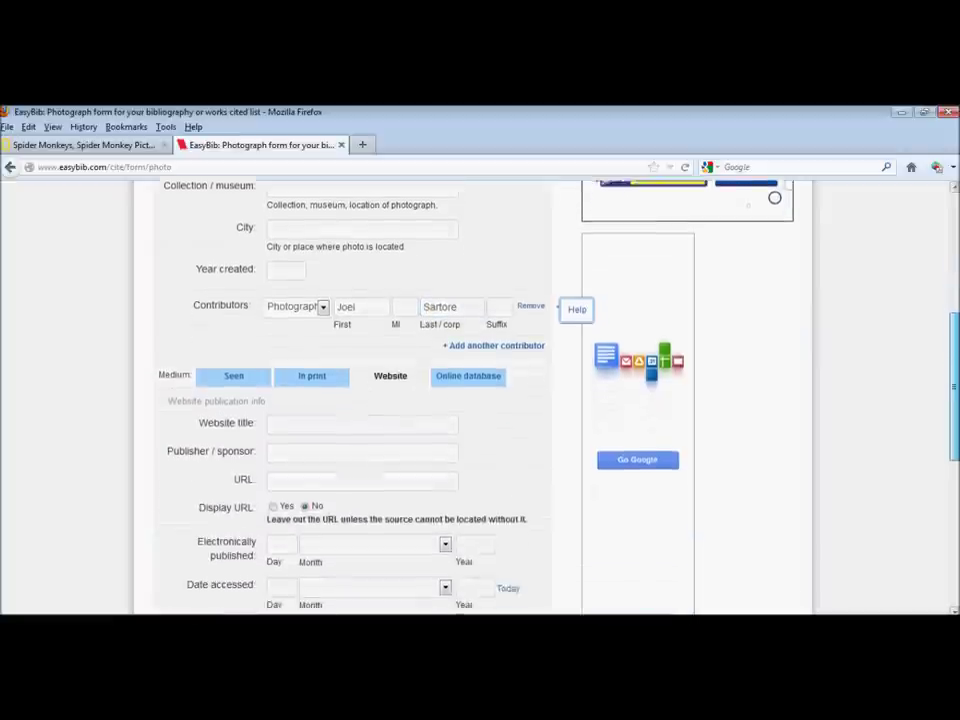
{"action": "scroll", "coordinate": [470, 400], "scroll_direction": "down", "scroll_amount": 2}
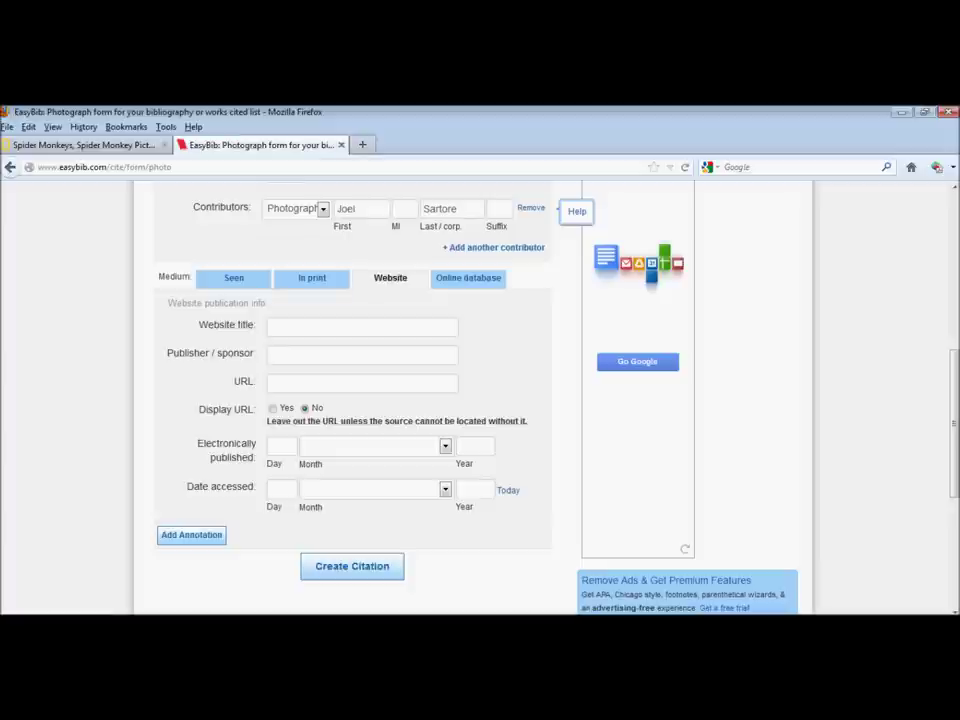
{"action": "key", "text": "ctrl+Tab"}
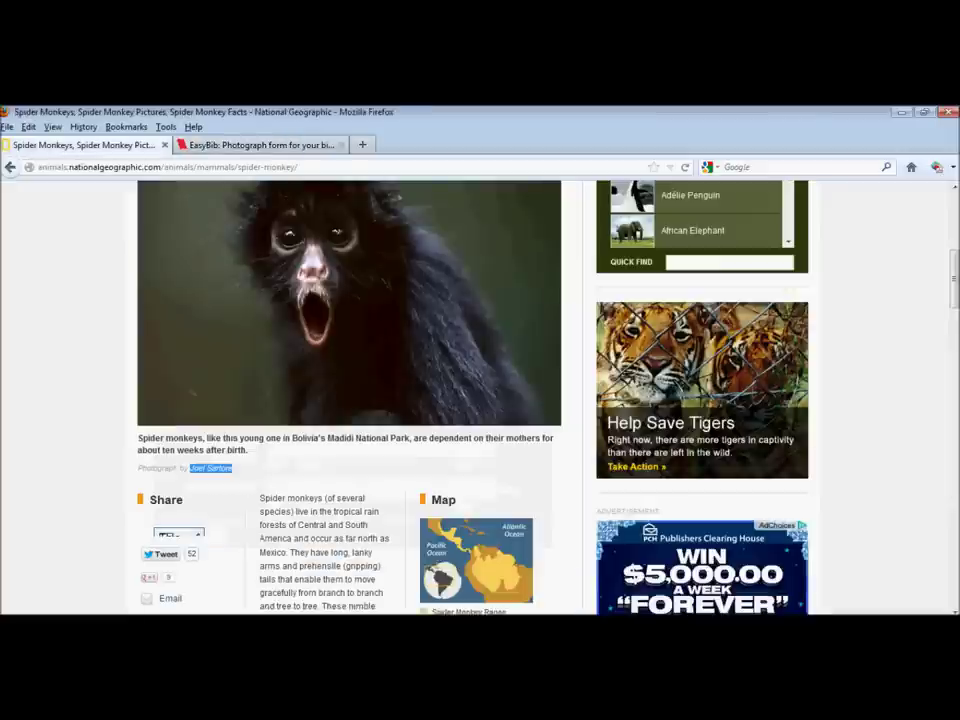
{"action": "scroll", "coordinate": [480, 400], "scroll_direction": "up", "scroll_amount": 6}
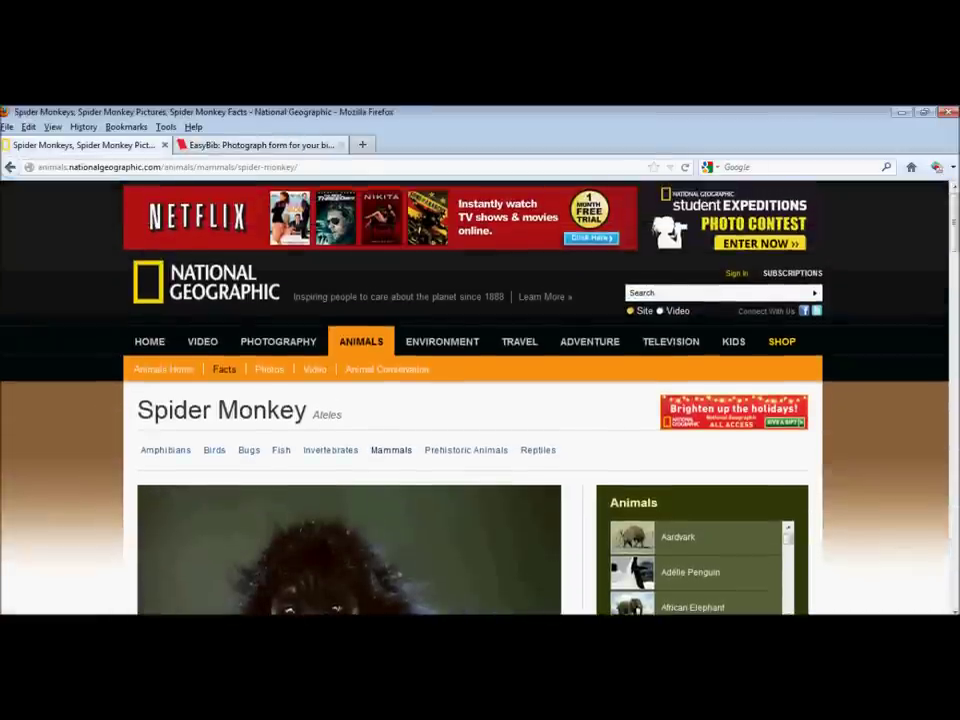
{"action": "key", "text": "ctrl+Tab"}
{"action": "left_click", "coordinate": [362, 327]}
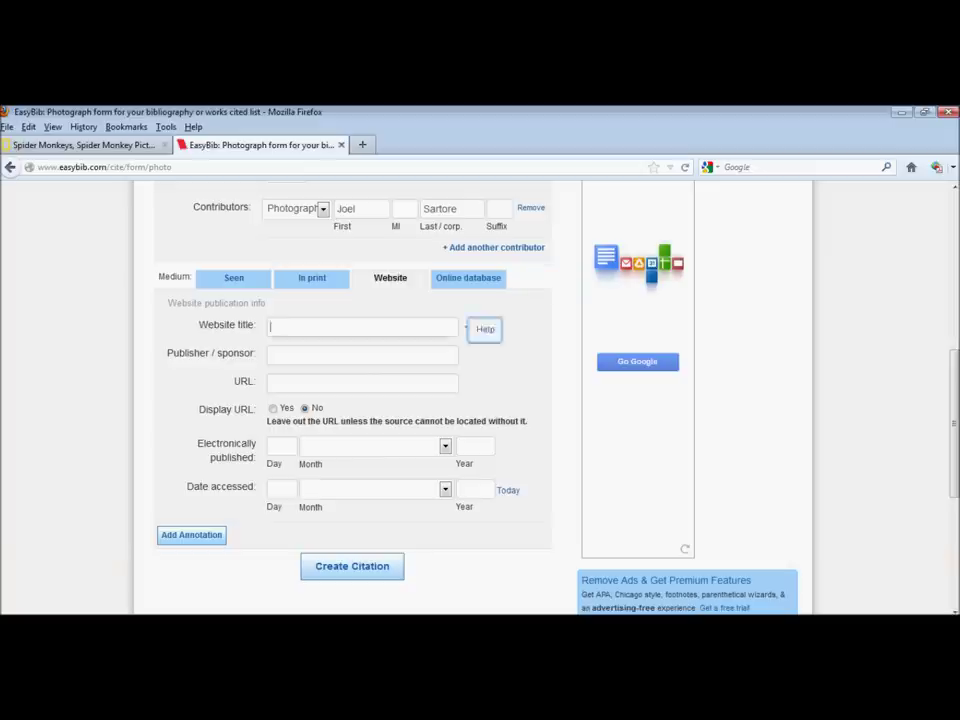
{"action": "type", "text": "National Geographic"}
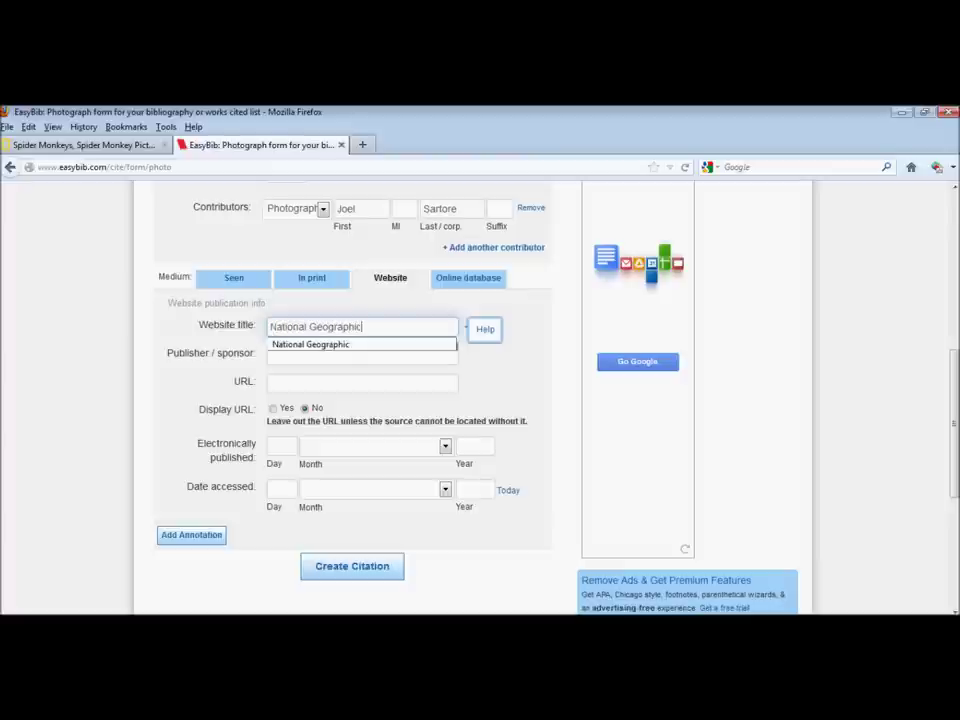
{"action": "key", "text": "Down"}
{"action": "key", "text": "Tab"}
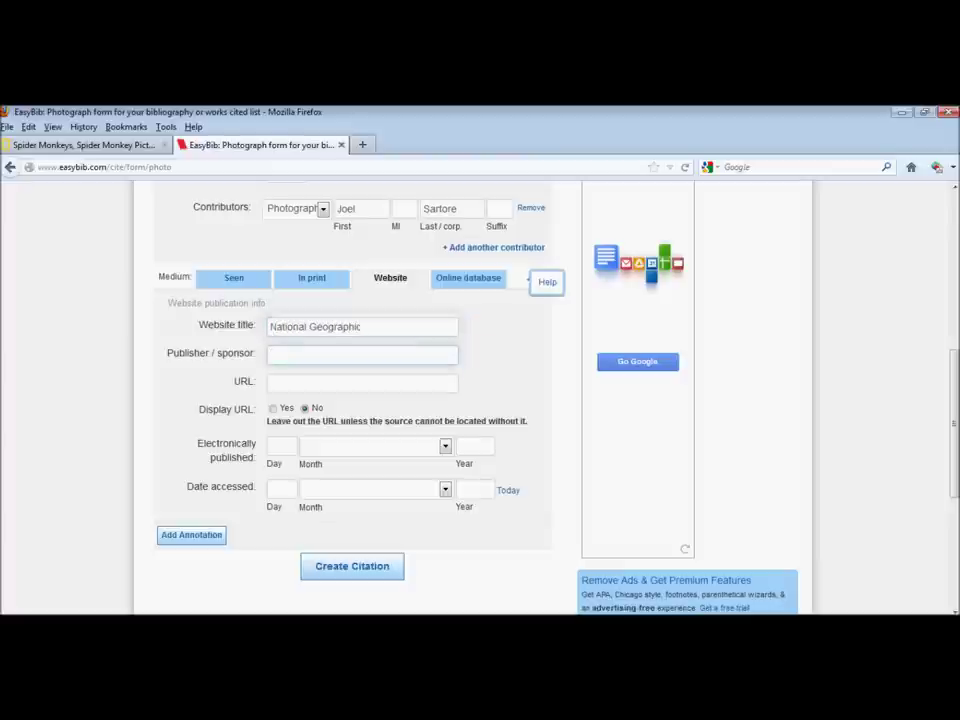
Copy National Geographic Society from the copyright notice in the spider monkey page's footer into the citation's Publisher / sponsor field.
{"action": "key", "text": "ctrl+Tab"}
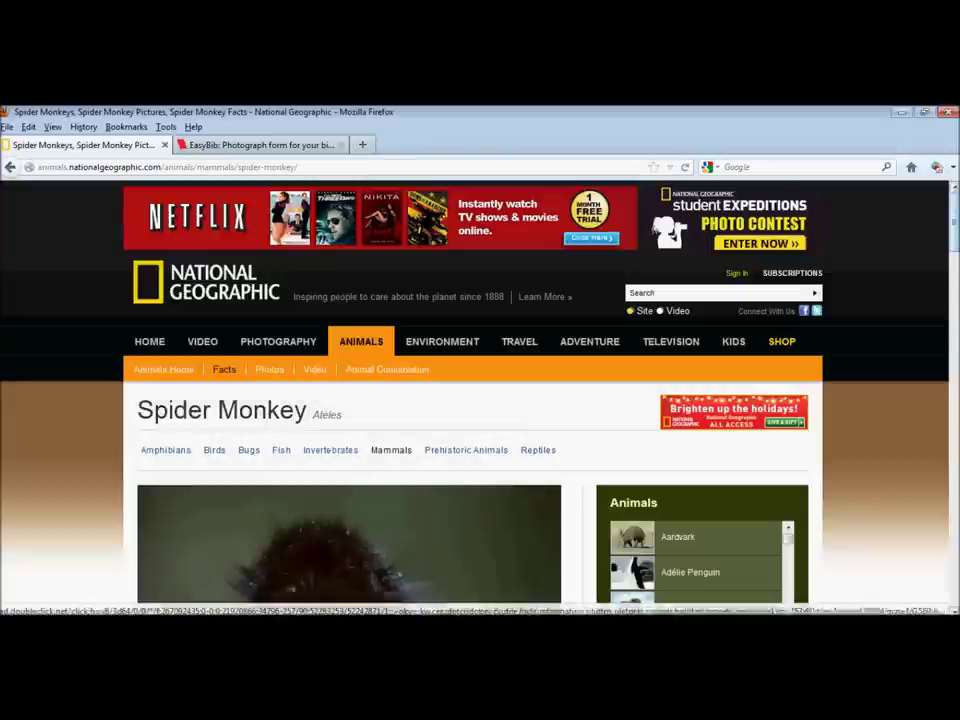
{"action": "scroll", "coordinate": [480, 400], "scroll_direction": "down", "scroll_amount": 10}
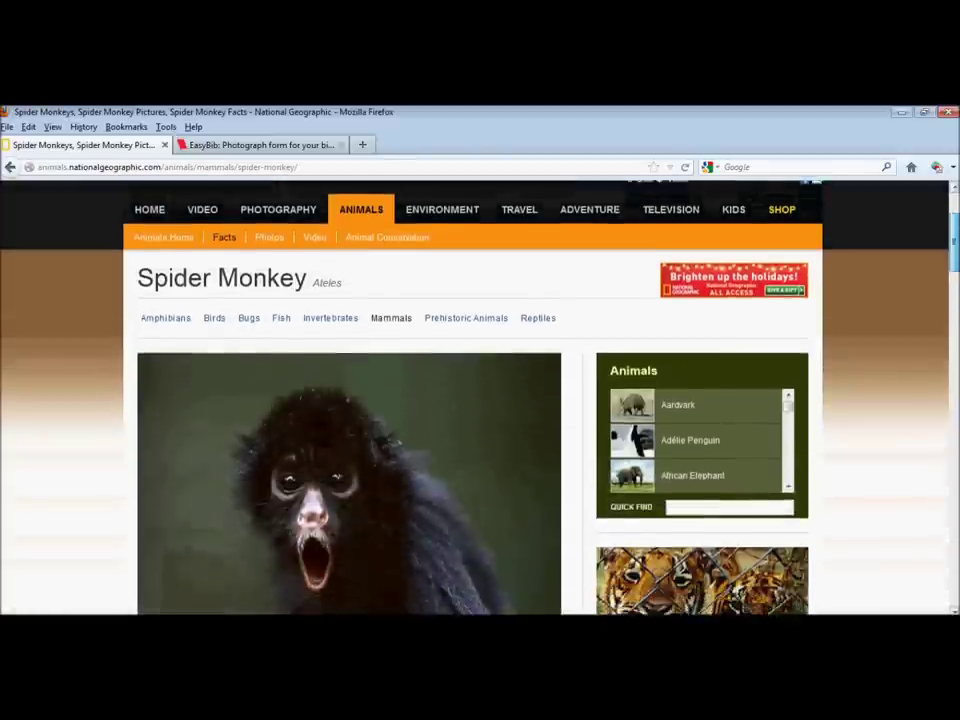
{"action": "scroll", "coordinate": [480, 400], "scroll_direction": "down", "scroll_amount": 12}
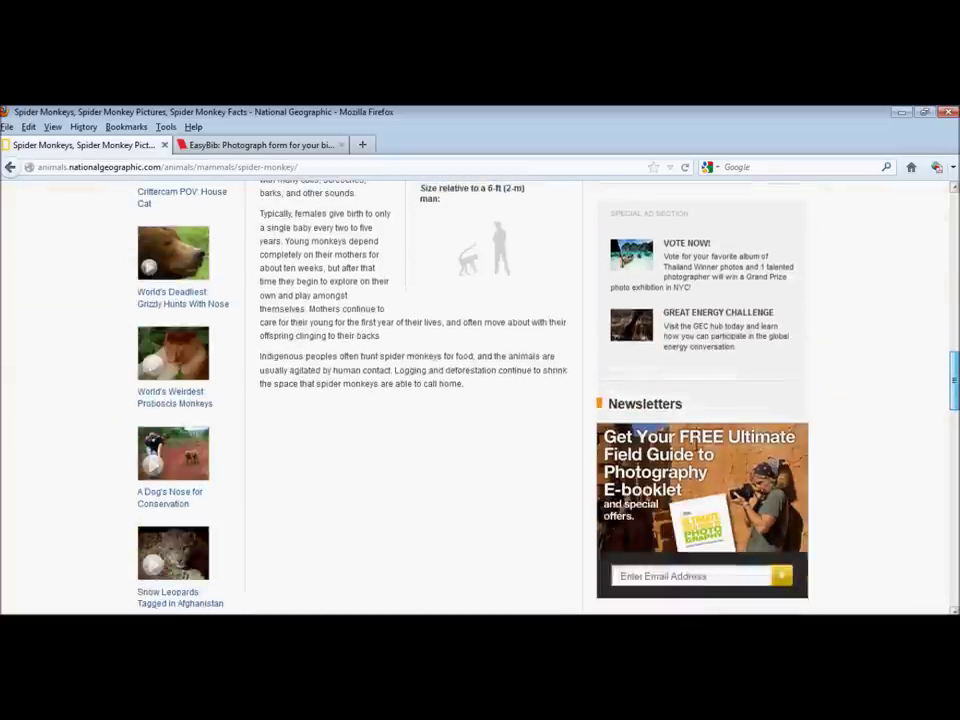
{"action": "scroll", "coordinate": [480, 400], "scroll_direction": "down", "scroll_amount": 8}
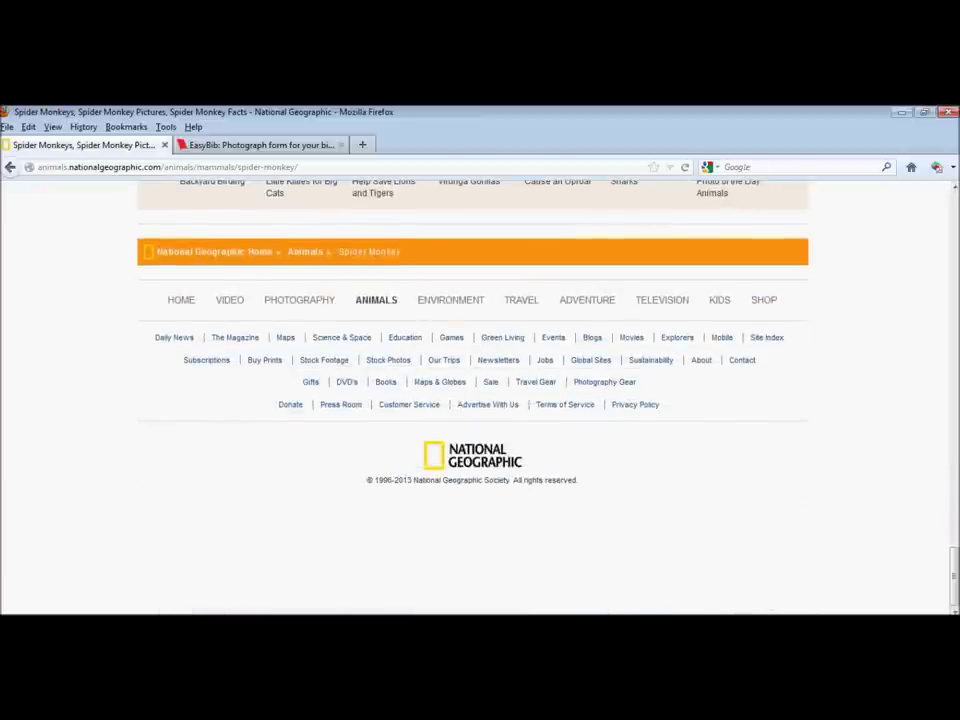
{"action": "left_click_drag", "start_coordinate": [509, 480], "coordinate": [414, 480]}
{"action": "key", "text": "ctrl+c"}
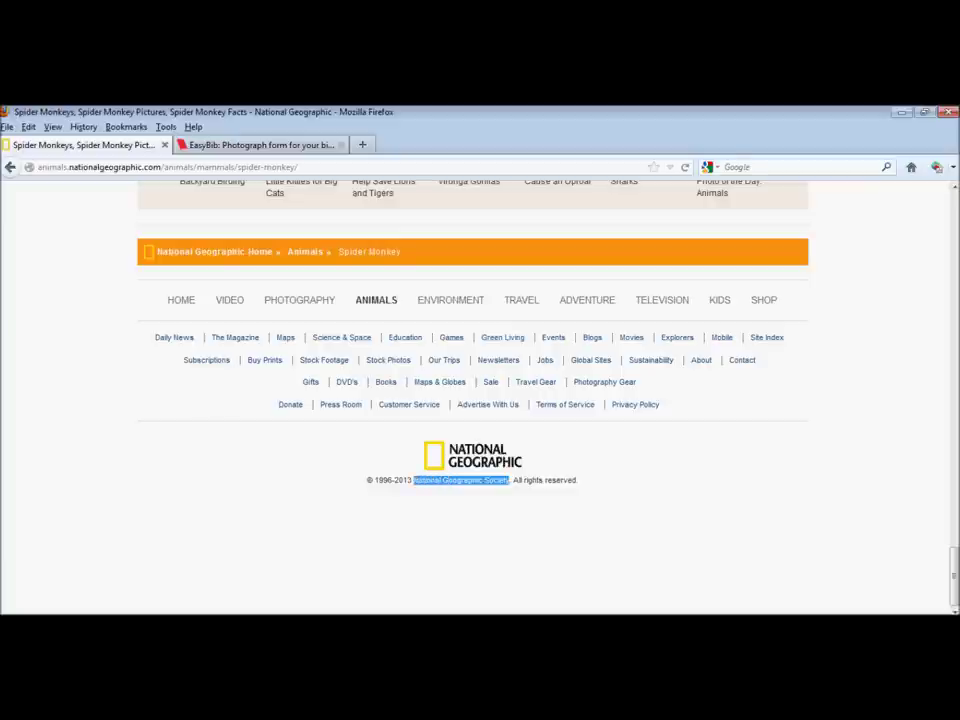
{"action": "left_click", "coordinate": [262, 145]}
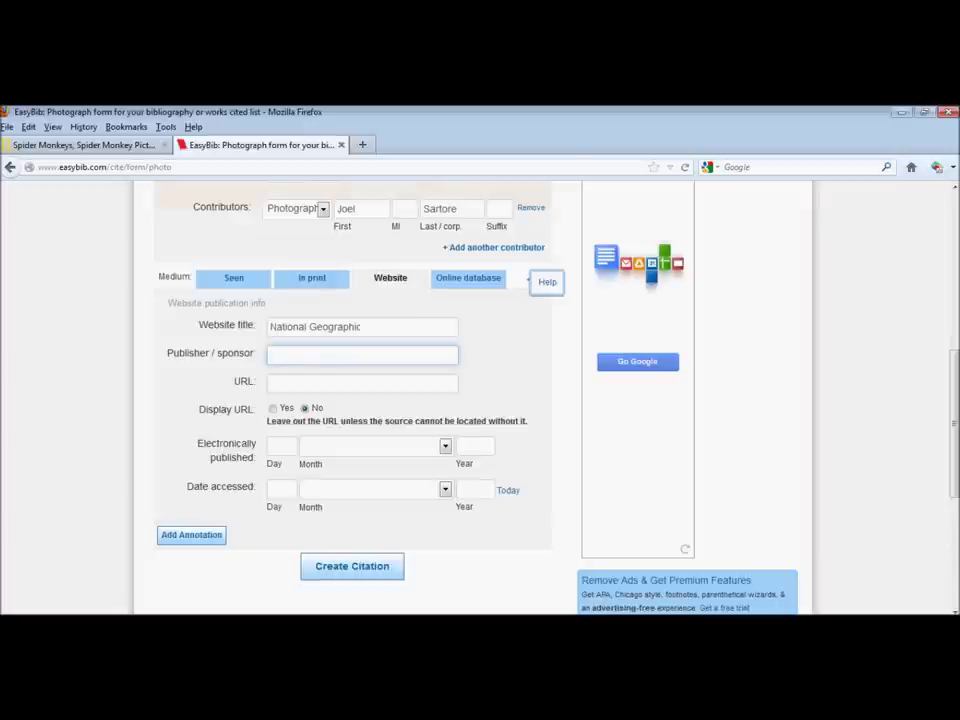
{"action": "key", "text": "ctrl+v"}
{"action": "key", "text": "Escape"}
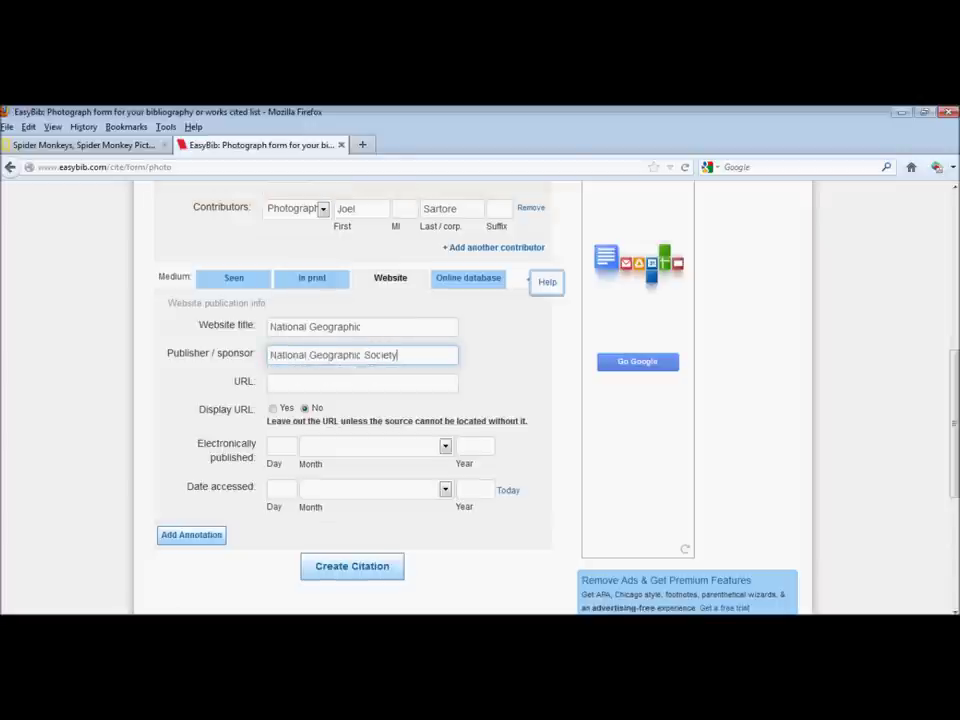
Copy the spider monkey page's web address into the citation's URL field and set Display URL to Yes.
{"action": "left_click", "coordinate": [362, 383]}
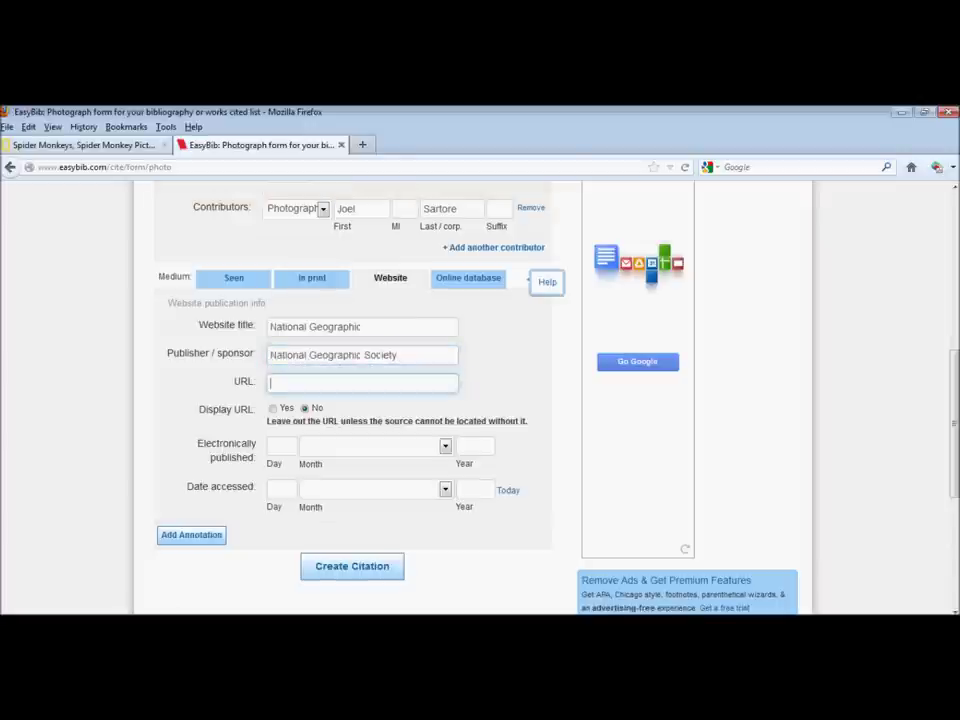
{"action": "left_click", "coordinate": [85, 145]}
{"action": "left_click", "coordinate": [130, 167]}
{"action": "right_click", "coordinate": [130, 170]}
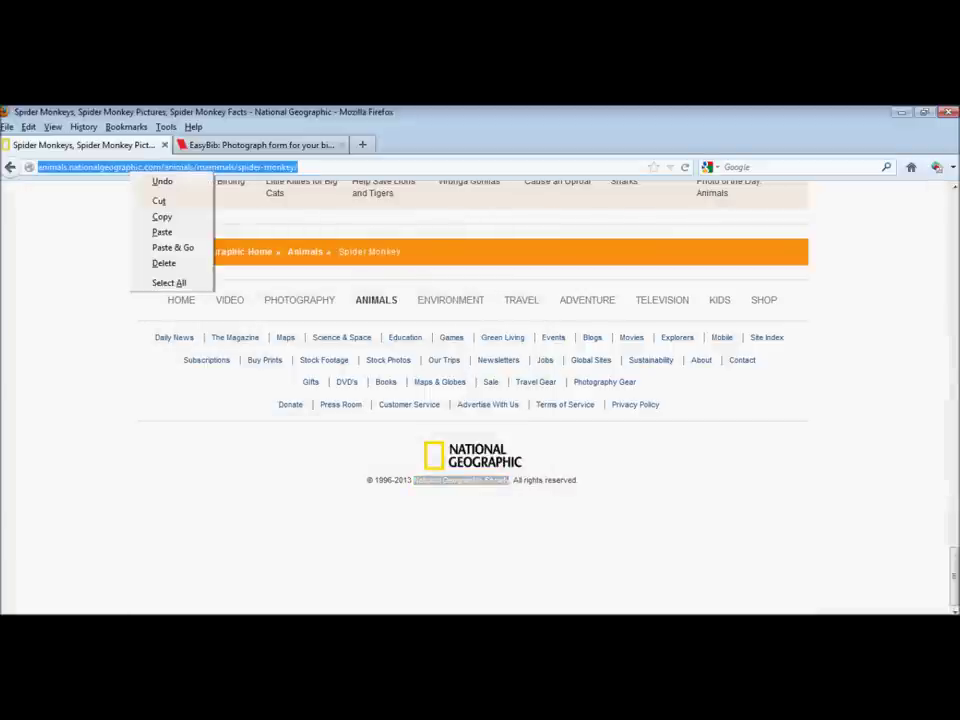
{"action": "left_click", "coordinate": [162, 216]}
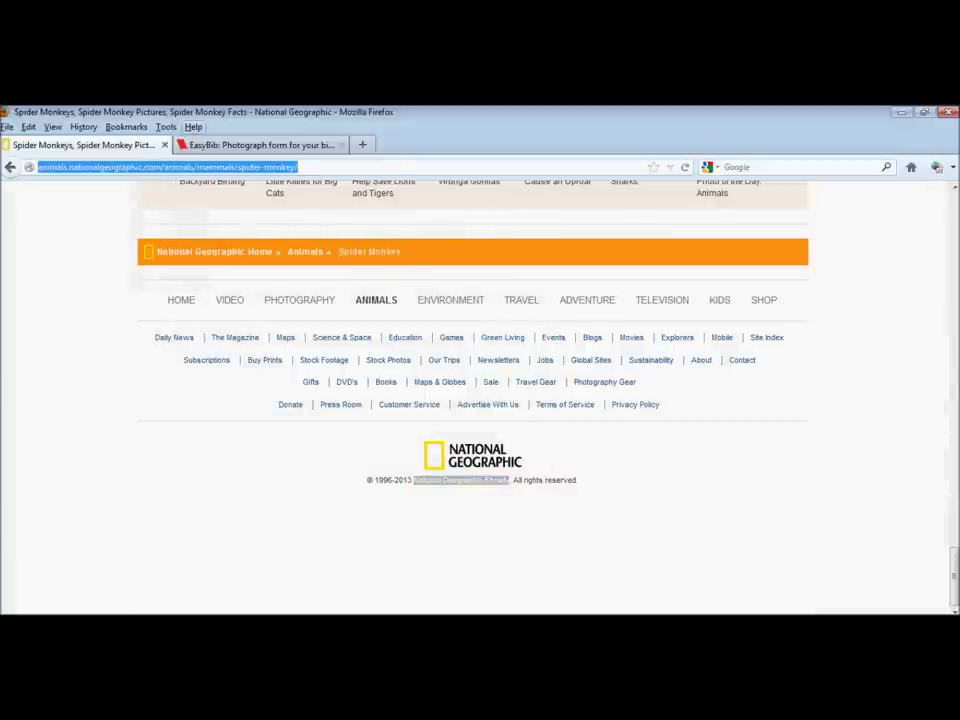
{"action": "left_click", "coordinate": [260, 145]}
{"action": "key", "text": "ctrl+v"}
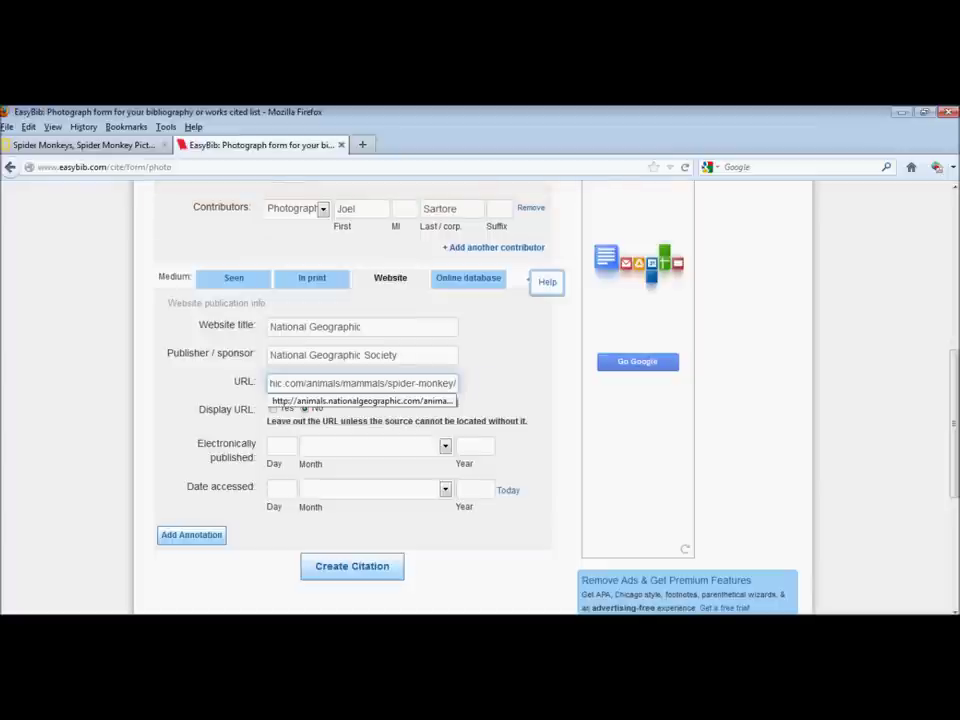
{"action": "left_click", "coordinate": [362, 401]}
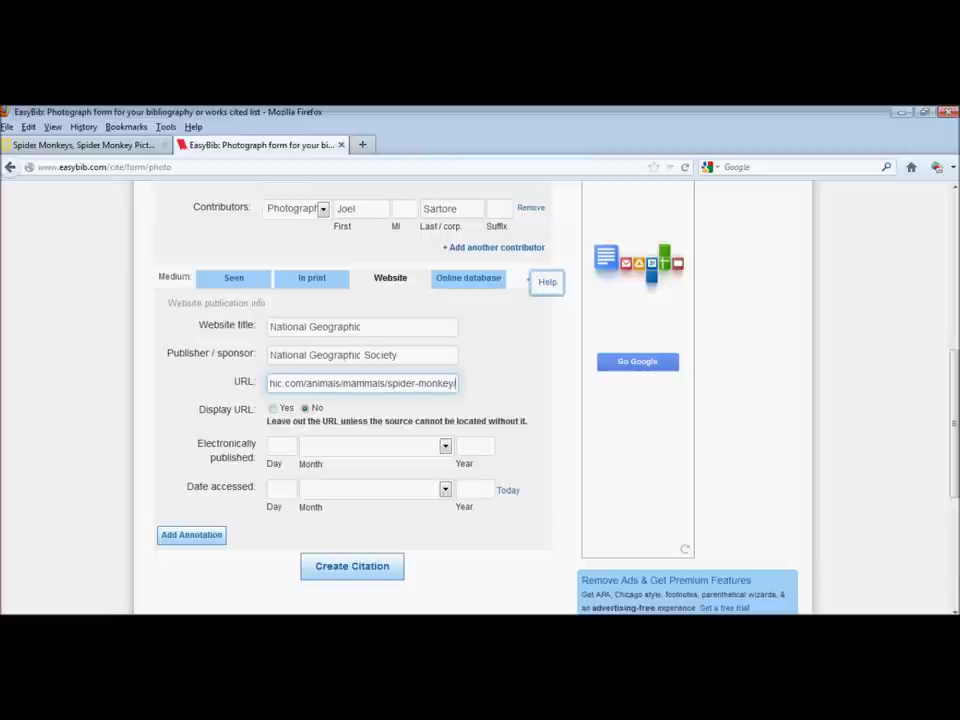
{"action": "left_click", "coordinate": [274, 408]}
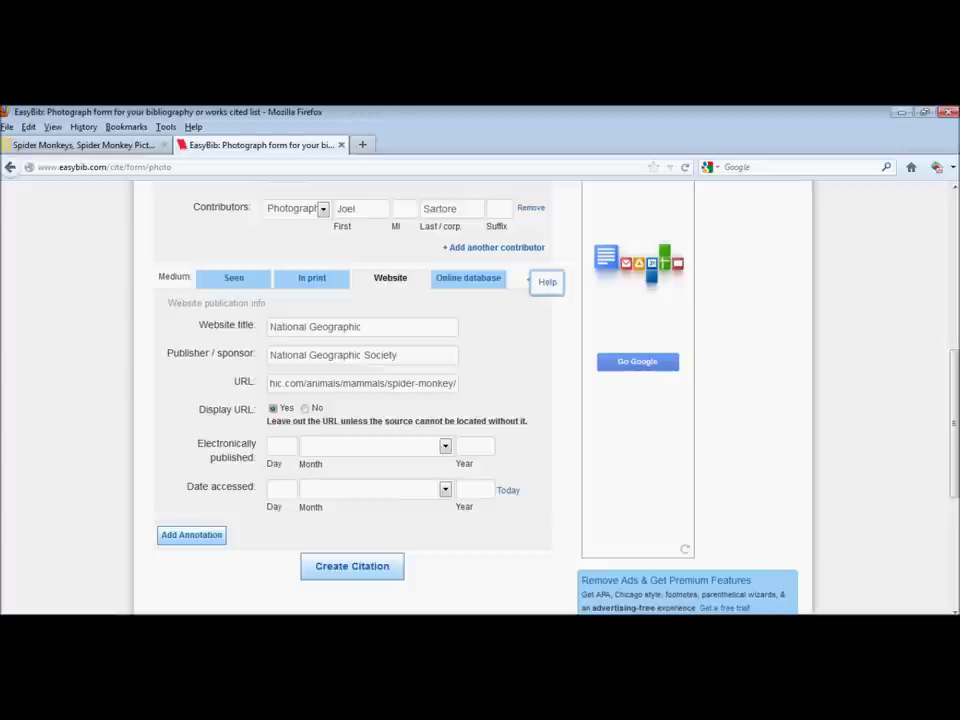
Check the page's copyright year, set the electronic publication year to 2013 and fill in today's date, 8 January 2013, as the access date.
{"action": "left_click", "coordinate": [84, 145]}
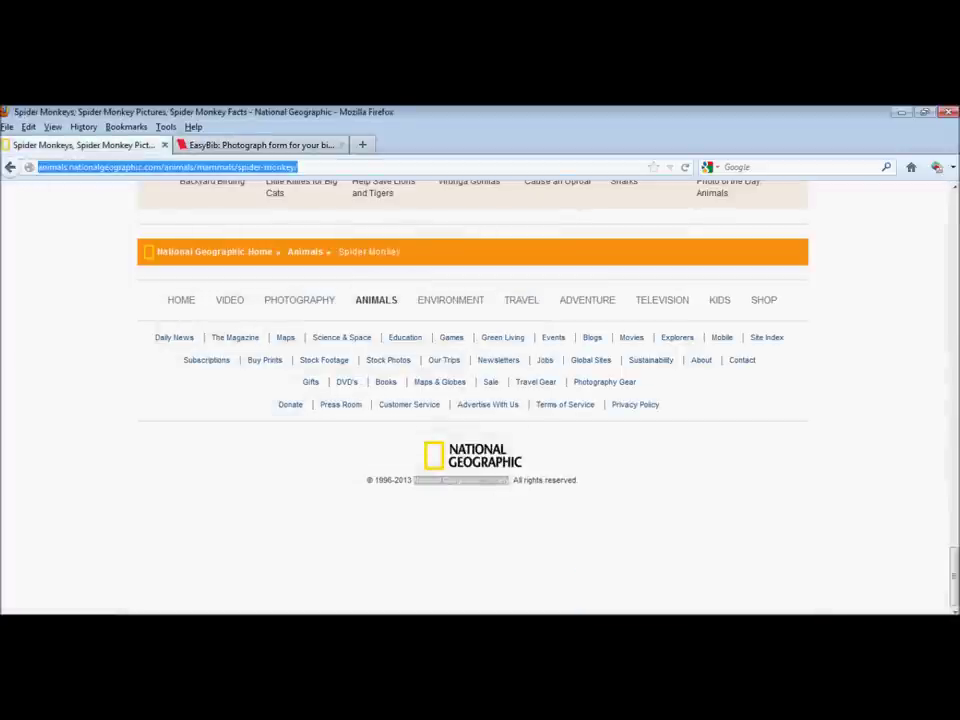
{"action": "left_click", "coordinate": [560, 520]}
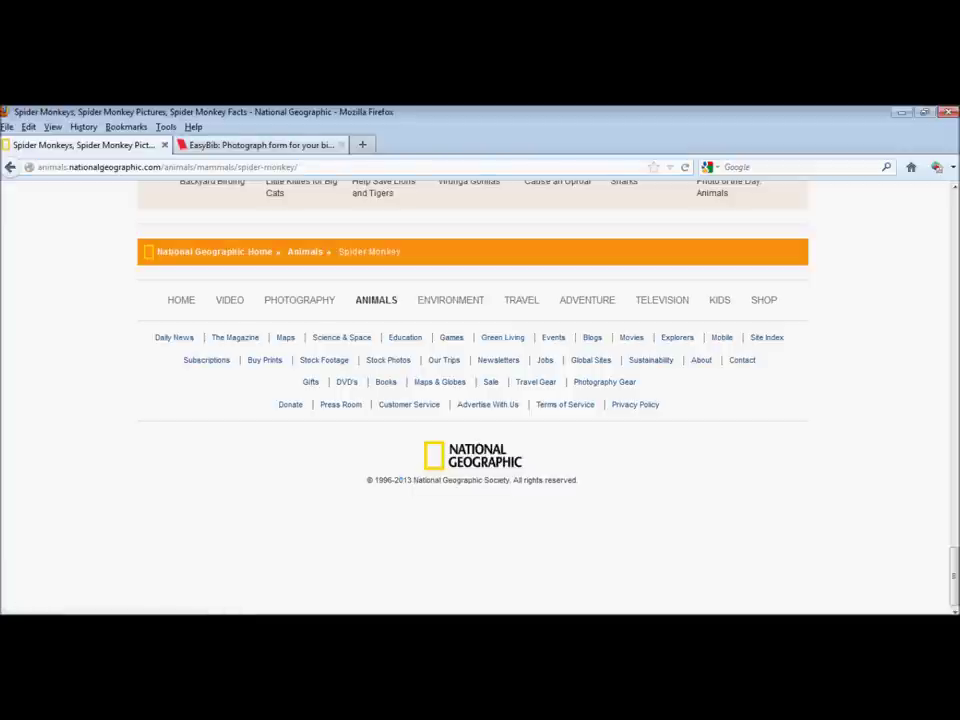
{"action": "left_click", "coordinate": [262, 145]}
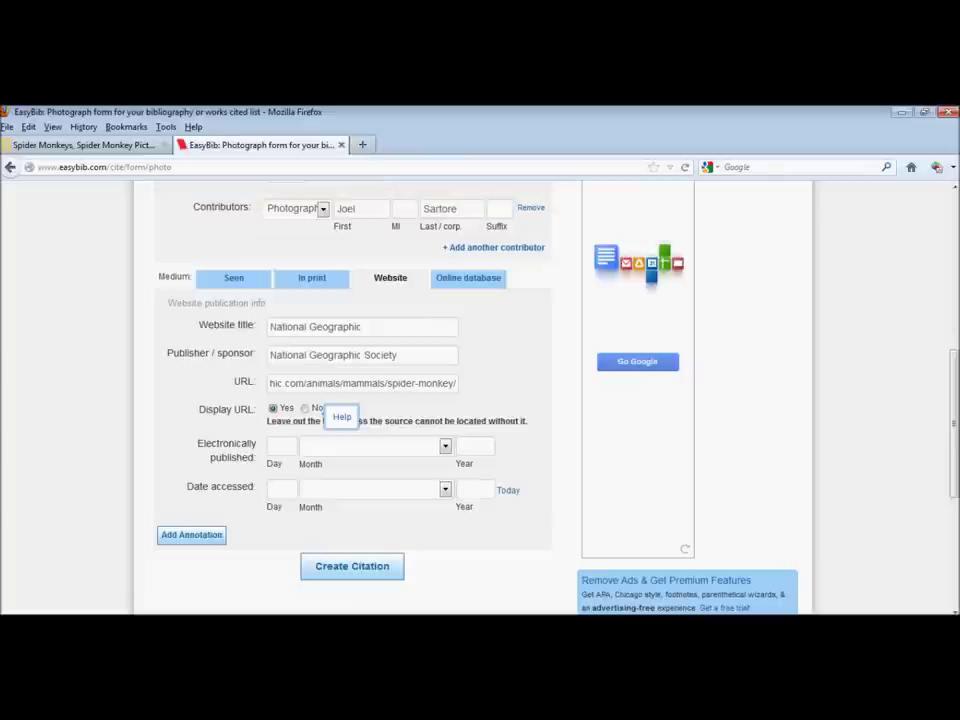
{"action": "key", "text": "Tab"}
{"action": "key", "text": "Tab"}
{"action": "key", "text": "Tab"}
{"action": "type", "text": "2013"}
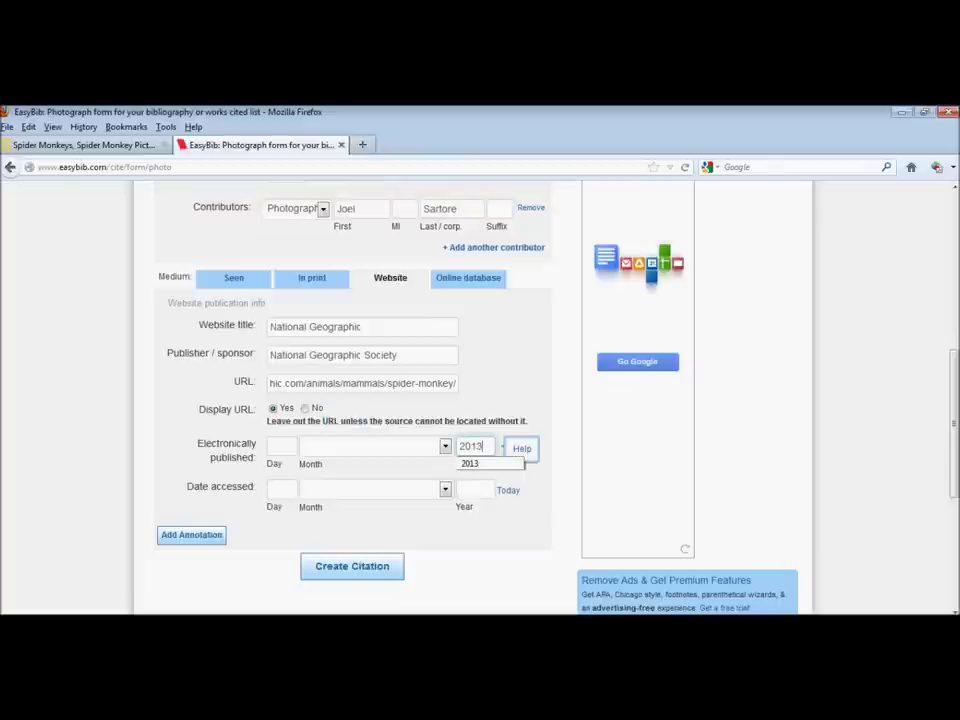
{"action": "key", "text": "Escape"}
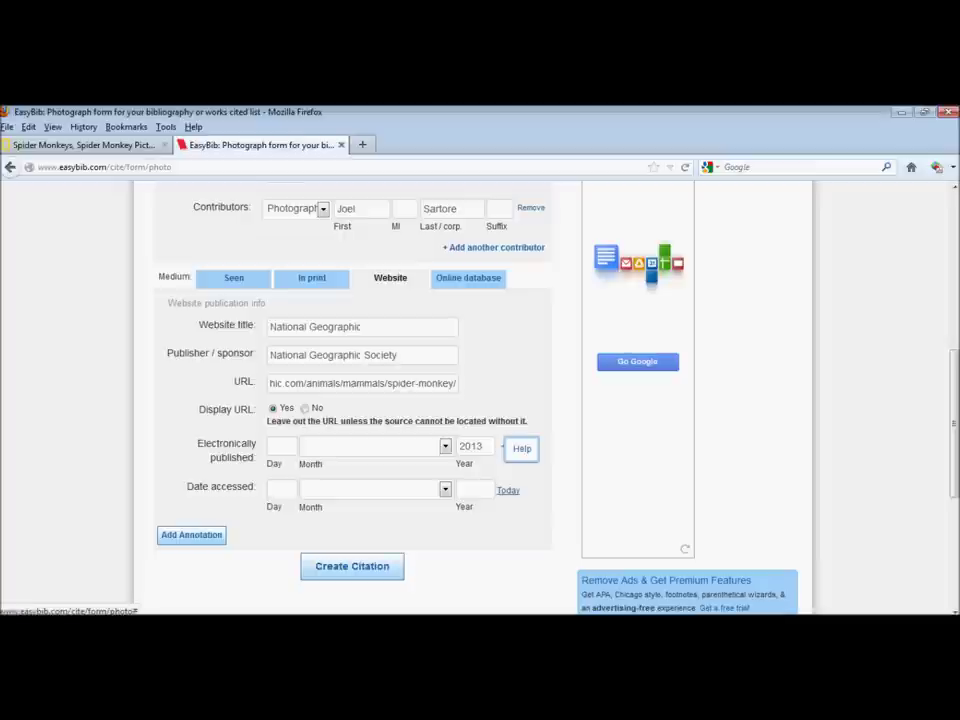
{"action": "left_click", "coordinate": [508, 490]}
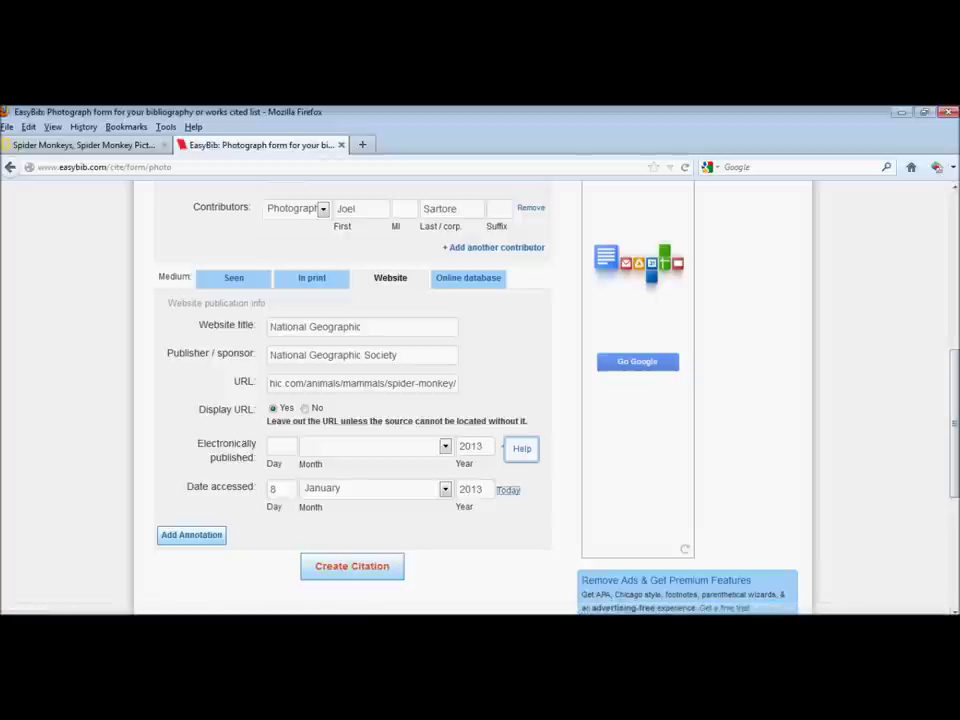
Create the photo citation and copy its full text from the Citation added box.
{"action": "left_click", "coordinate": [352, 566]}
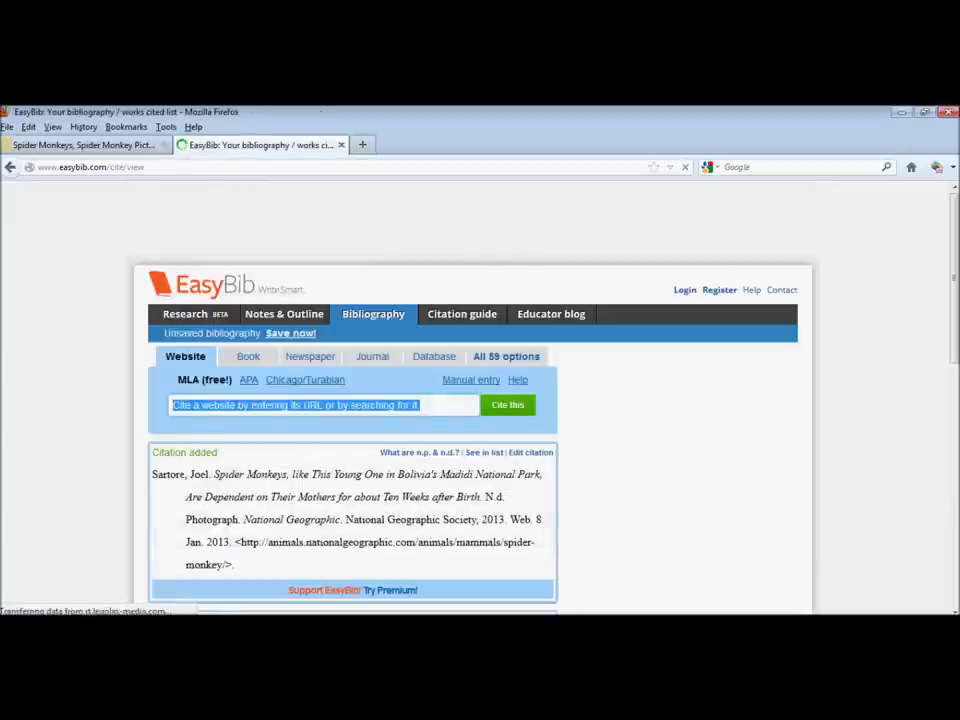
{"action": "left_click_drag", "start_coordinate": [238, 566], "coordinate": [152, 473]}
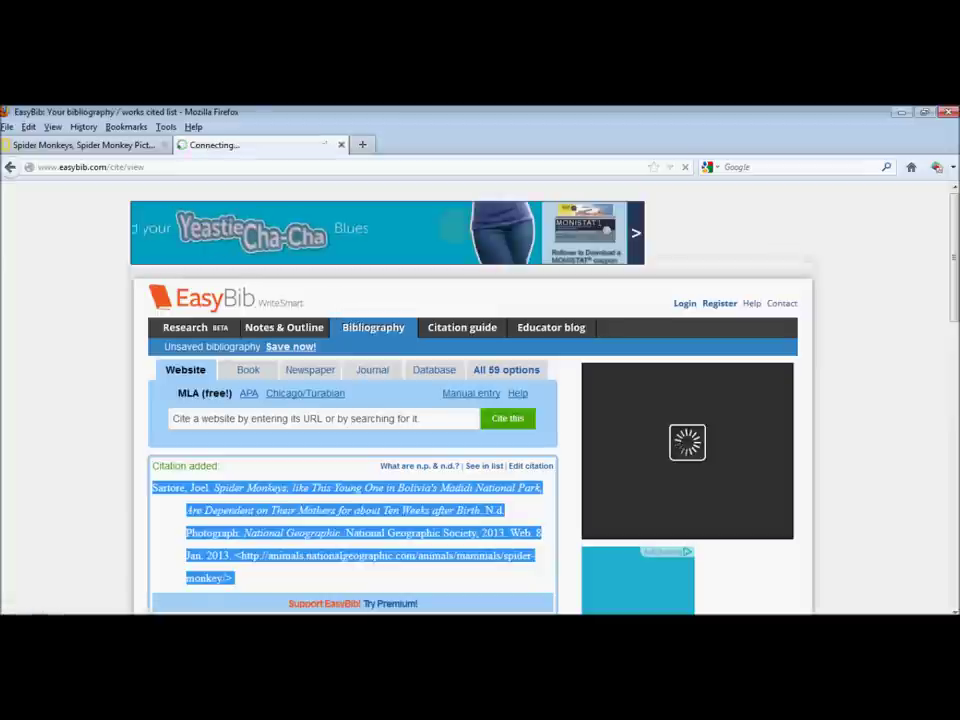
{"action": "right_click", "coordinate": [152, 484]}
{"action": "left_click", "coordinate": [190, 497]}
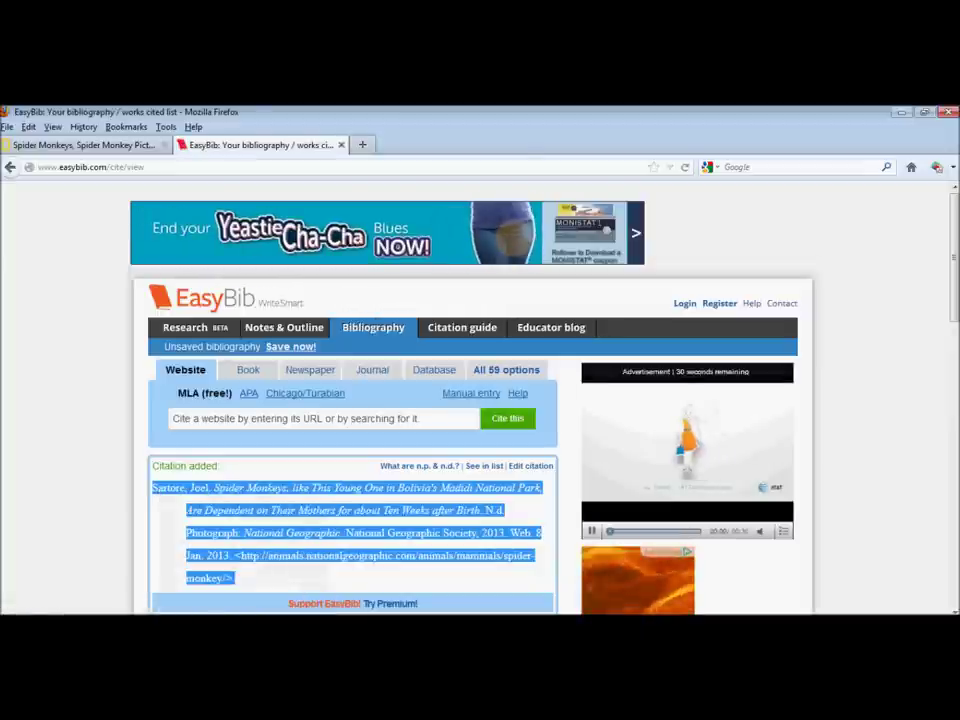
Look up what the "N.d." in the added citation means in the n.p. and n.d. help note, dismissing the survey, and close the note.
{"action": "scroll", "coordinate": [470, 400], "scroll_direction": "down", "scroll_amount": 2}
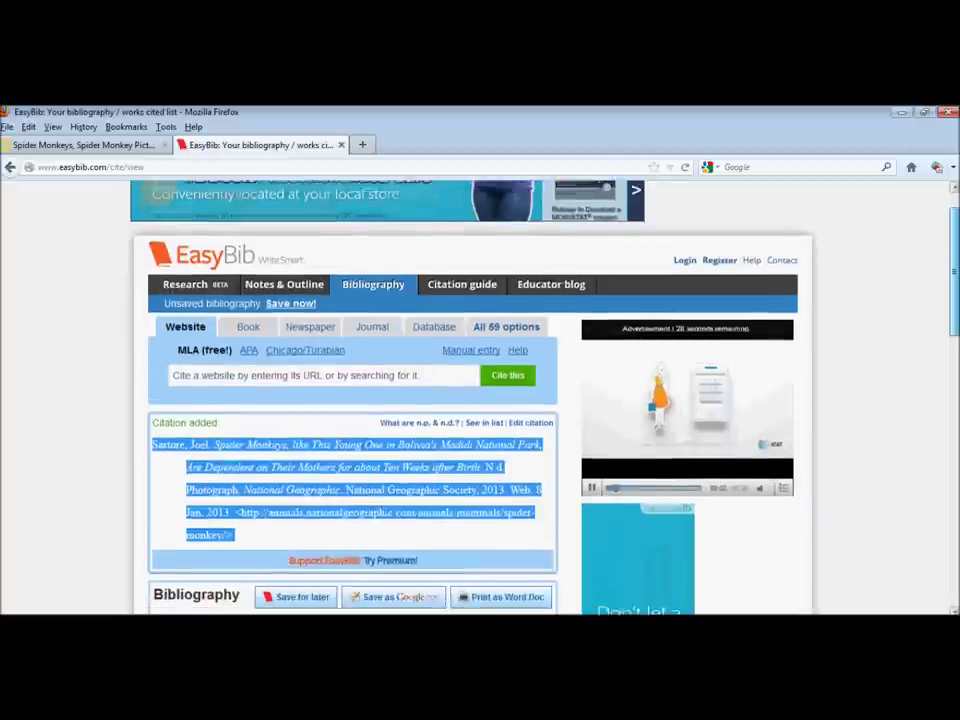
{"action": "left_click", "coordinate": [400, 500]}
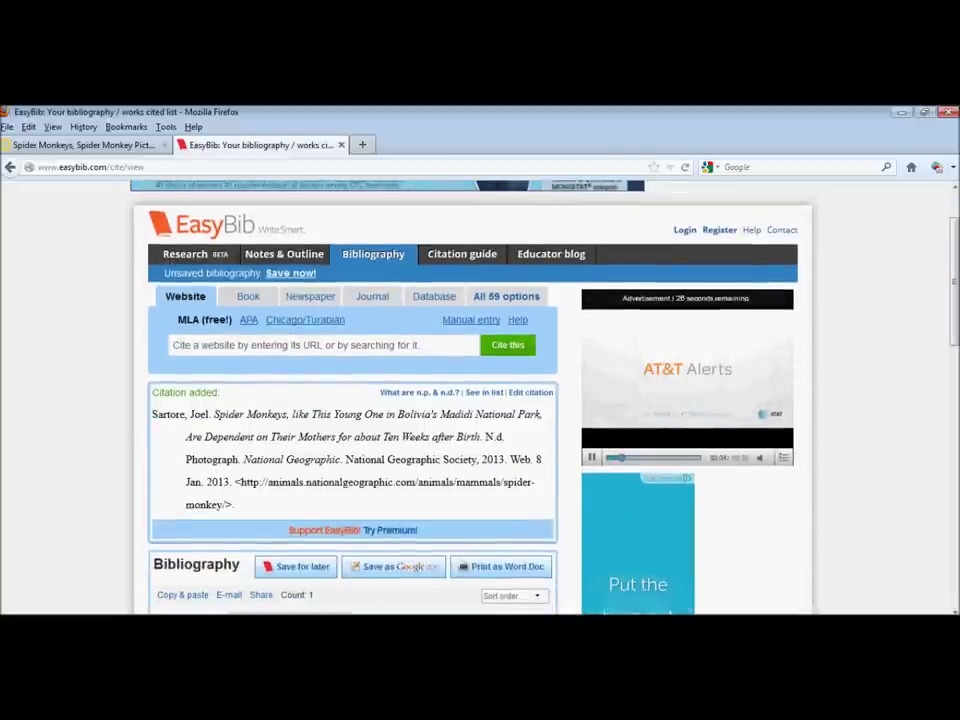
{"action": "left_click_drag", "start_coordinate": [485, 437], "coordinate": [502, 437]}
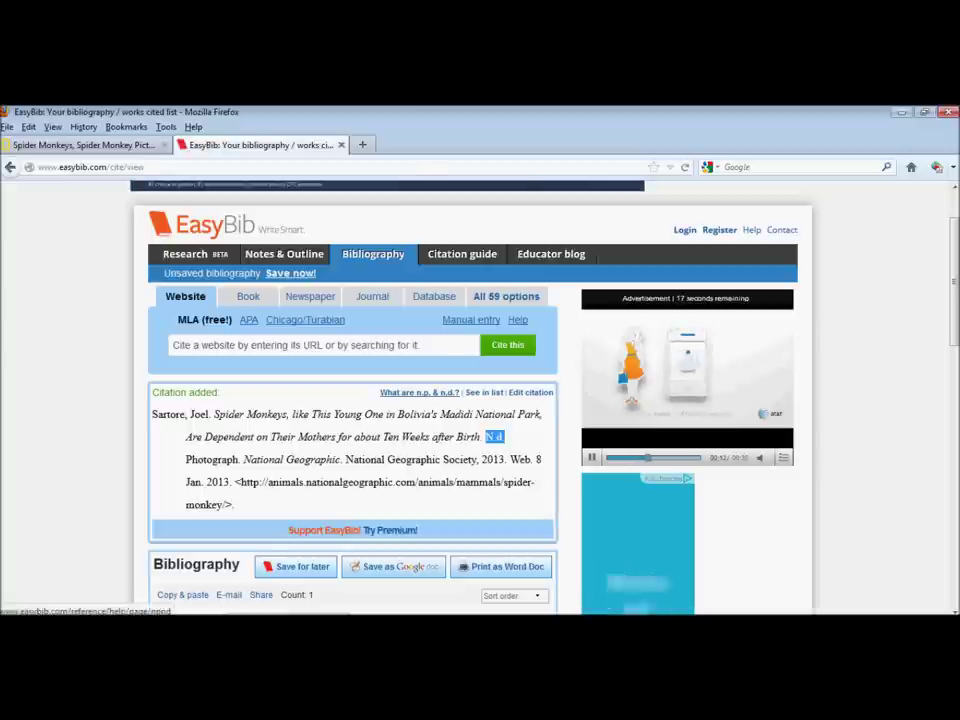
{"action": "left_click", "coordinate": [420, 392]}
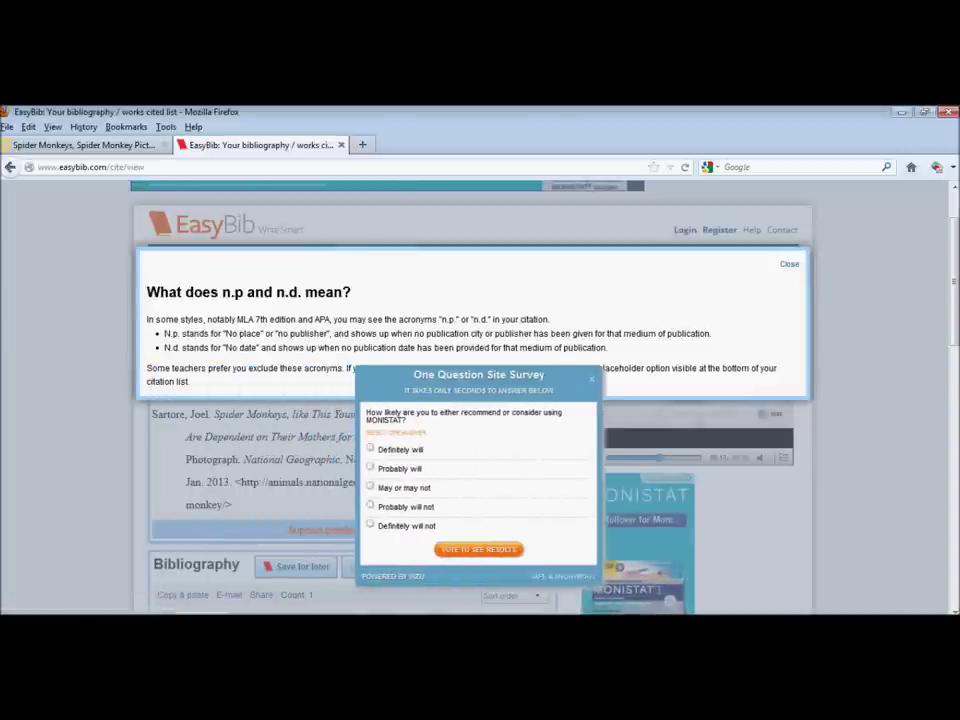
{"action": "left_click", "coordinate": [591, 379]}
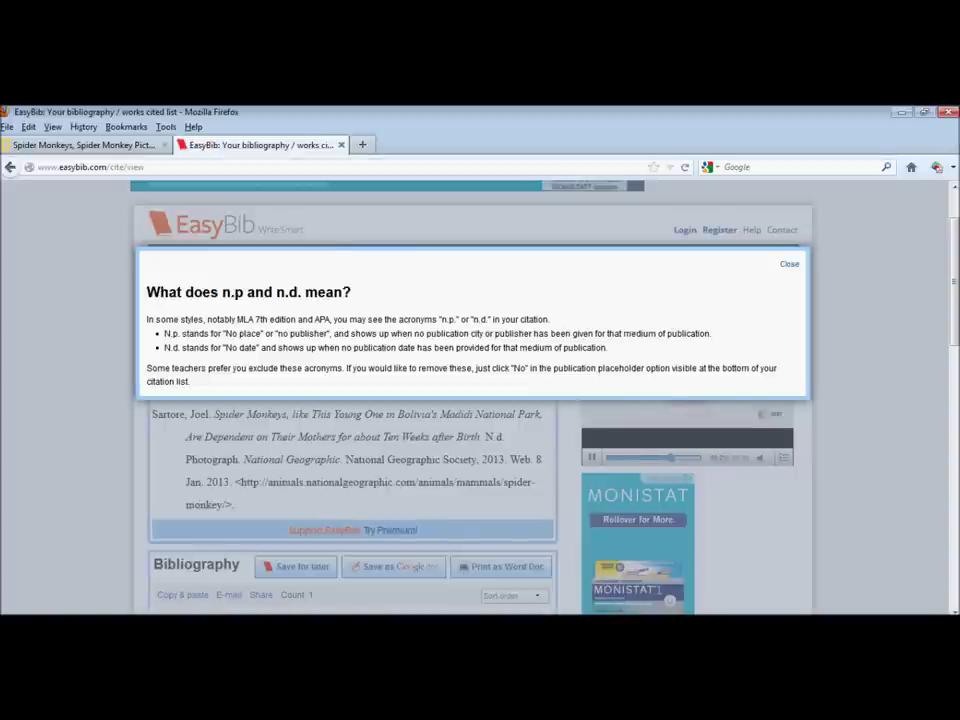
{"action": "left_click_drag", "start_coordinate": [164, 347], "coordinate": [607, 350]}
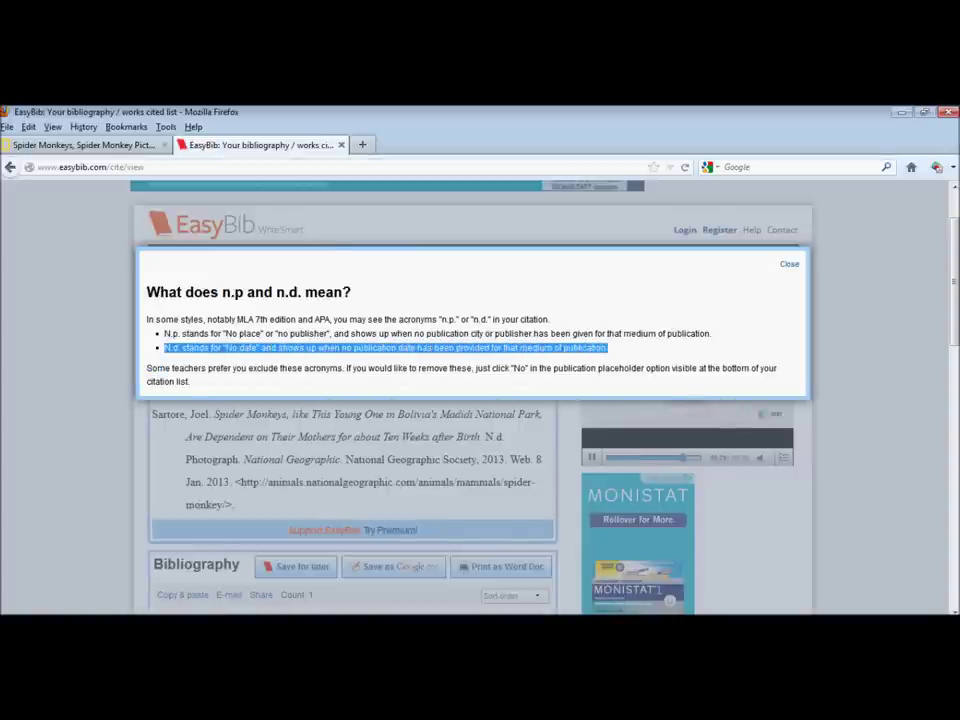
{"action": "left_click", "coordinate": [789, 264]}
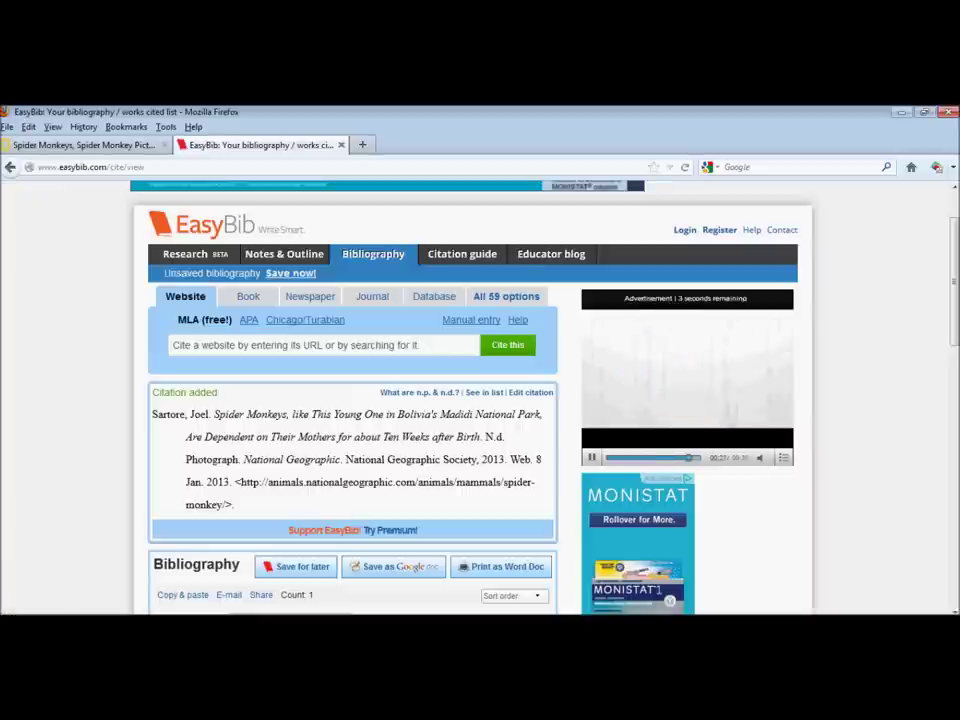